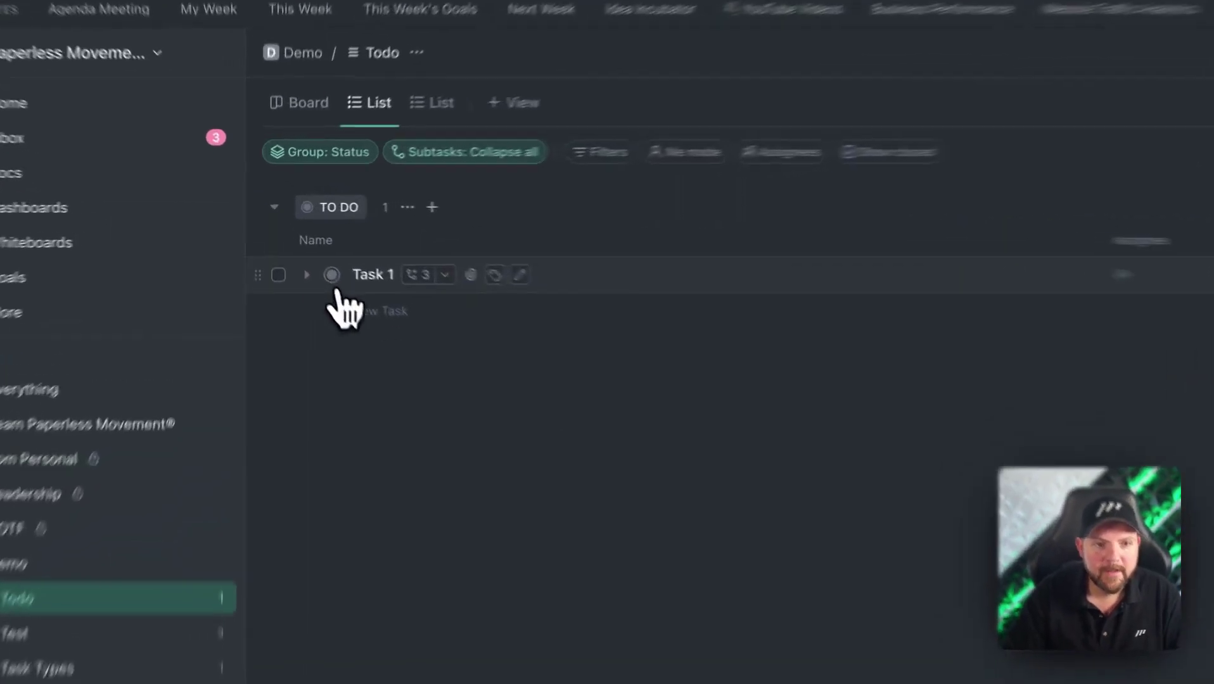
Expand Task 1's subtasks, move it to PENDING, then back to OPEN, and select it.
left_click(306, 274)
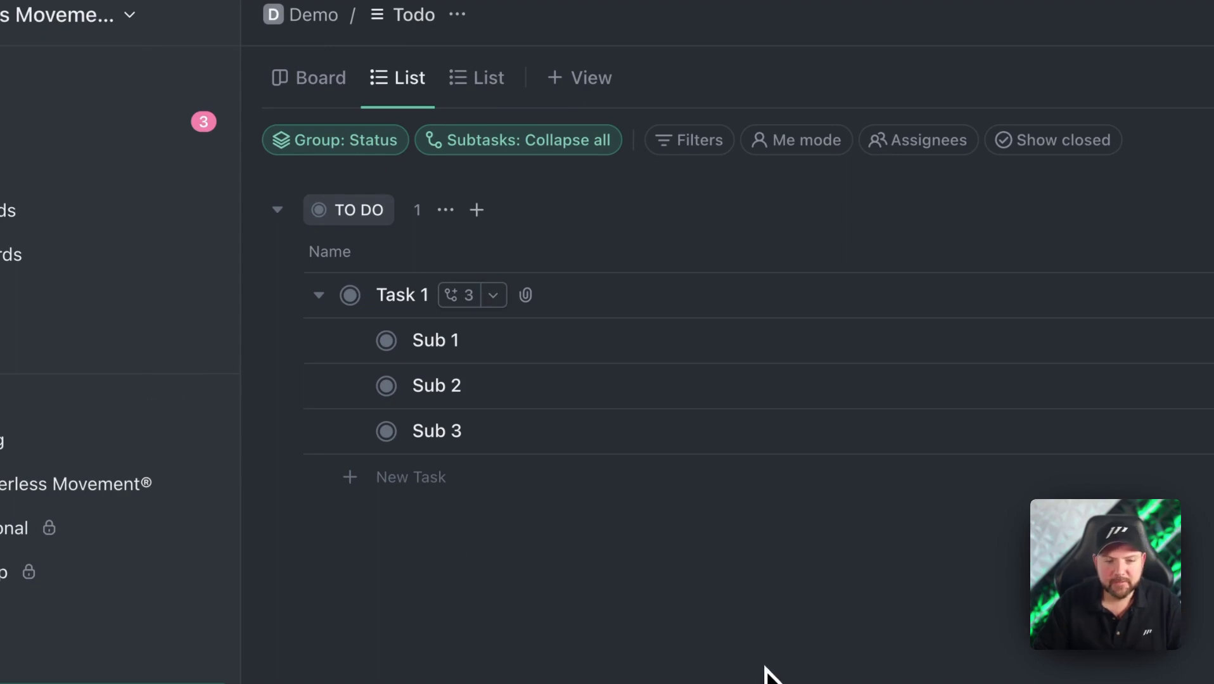
left_click(349, 295)
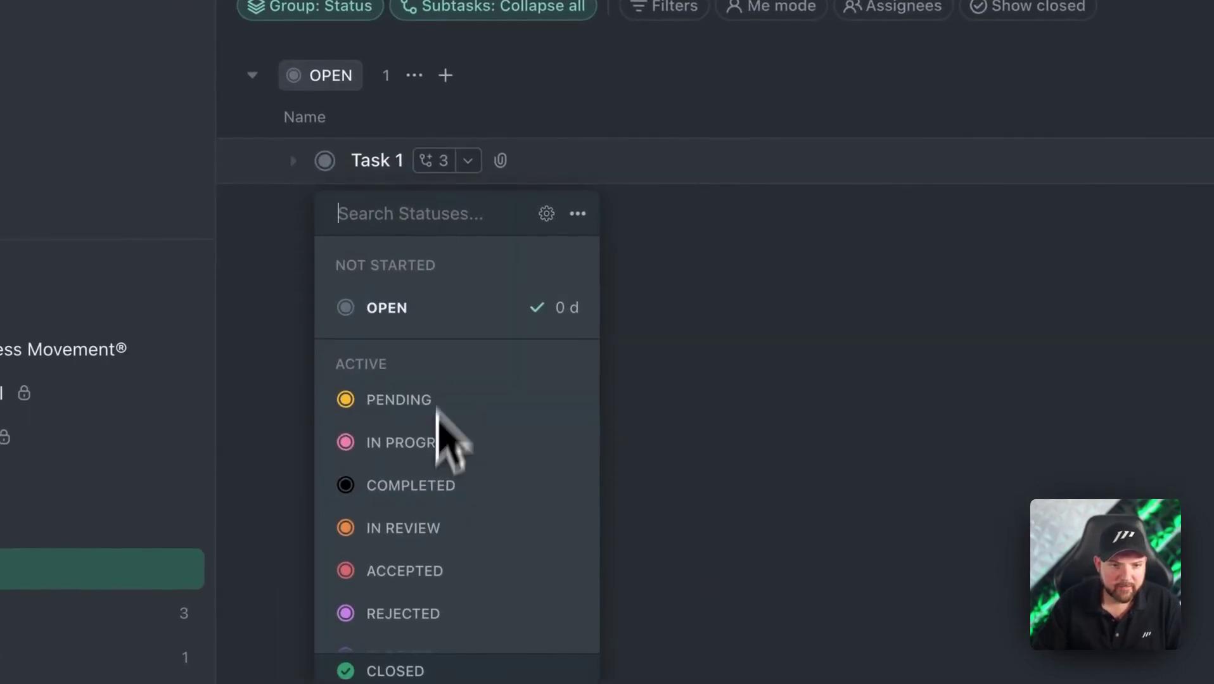
left_click(418, 399)
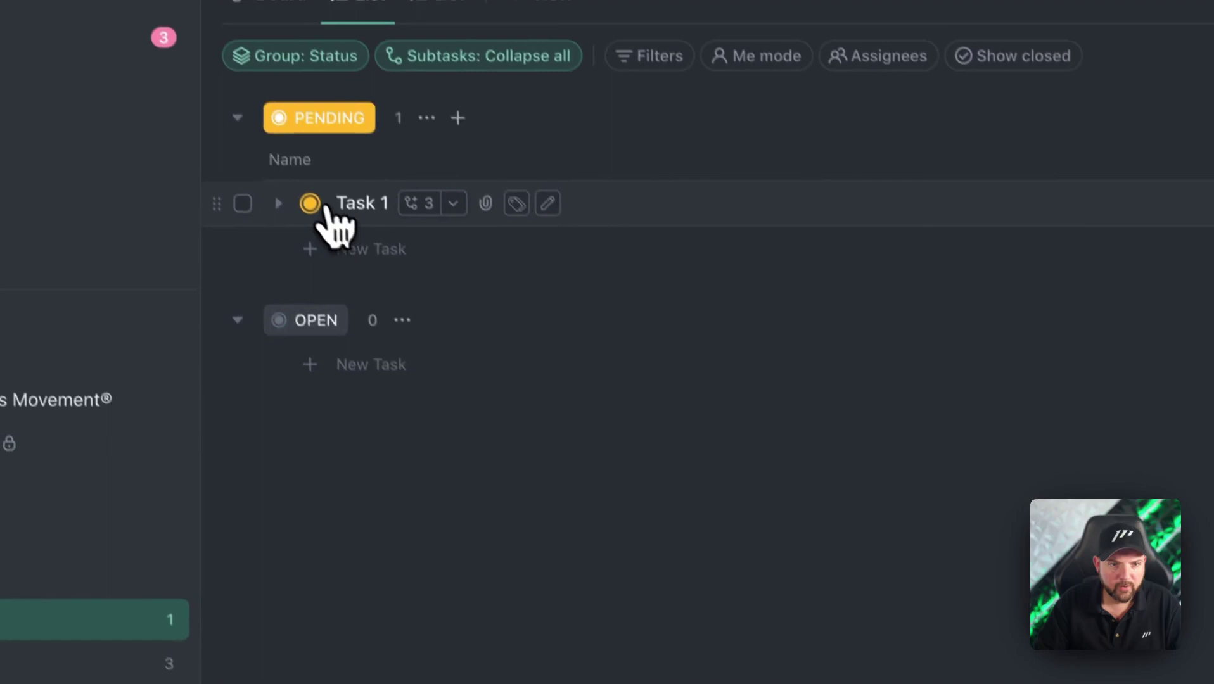
left_click(309, 202)
left_click(374, 349)
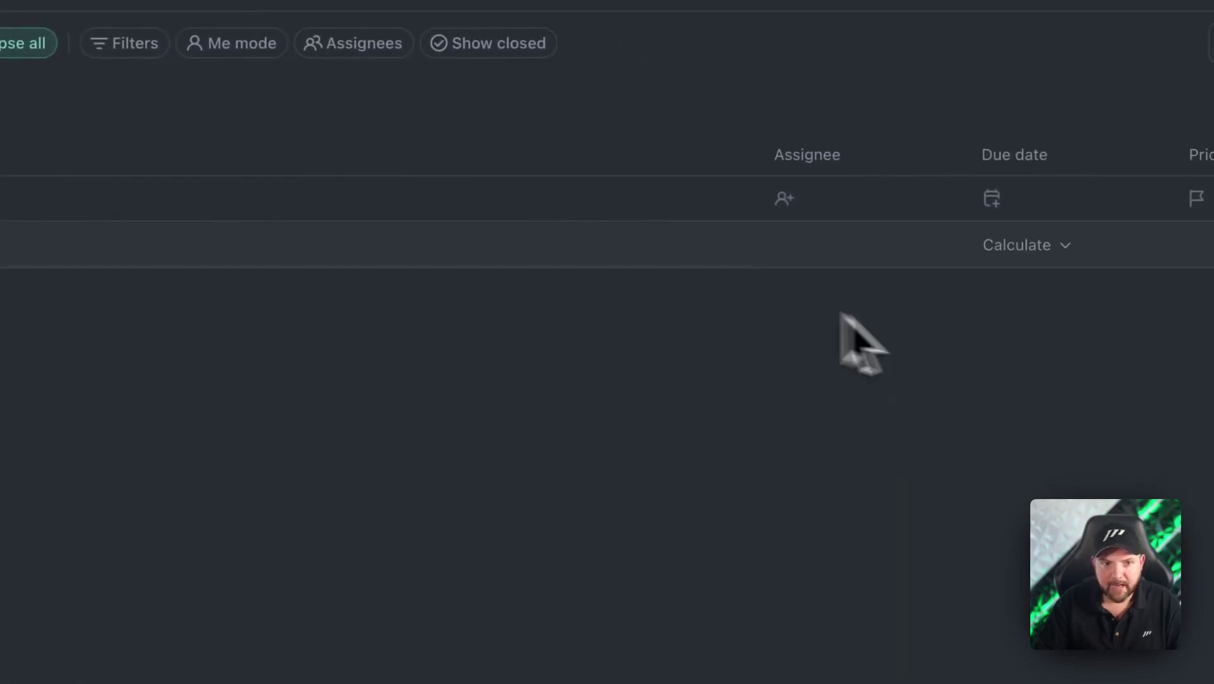
left_click(347, 438)
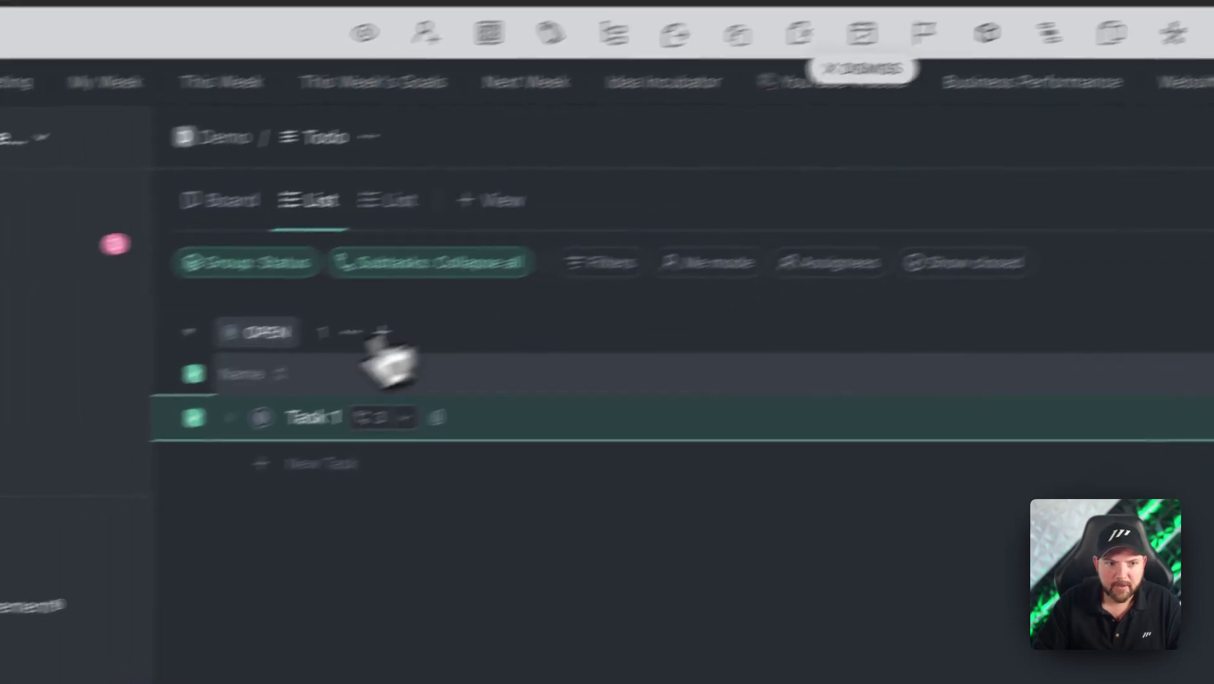
Reach the Task Types settings page through Task 1's Task Type submenu.
left_click(32, 455)
left_click(1111, 166)
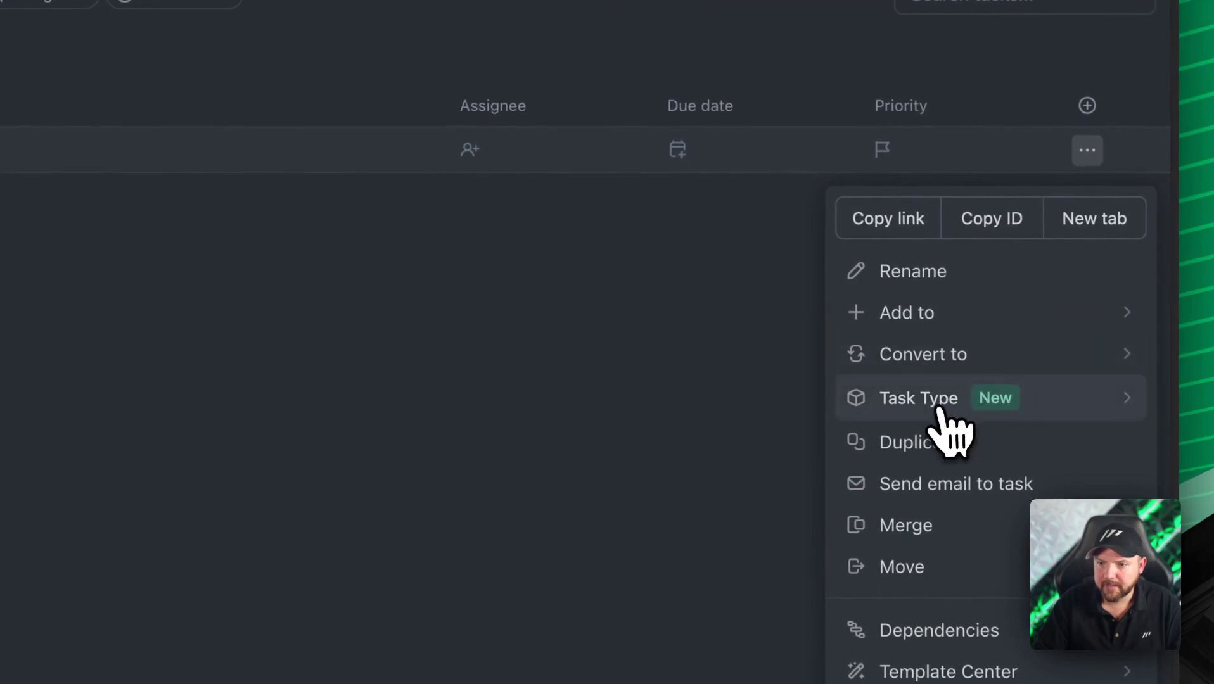
left_click(940, 409)
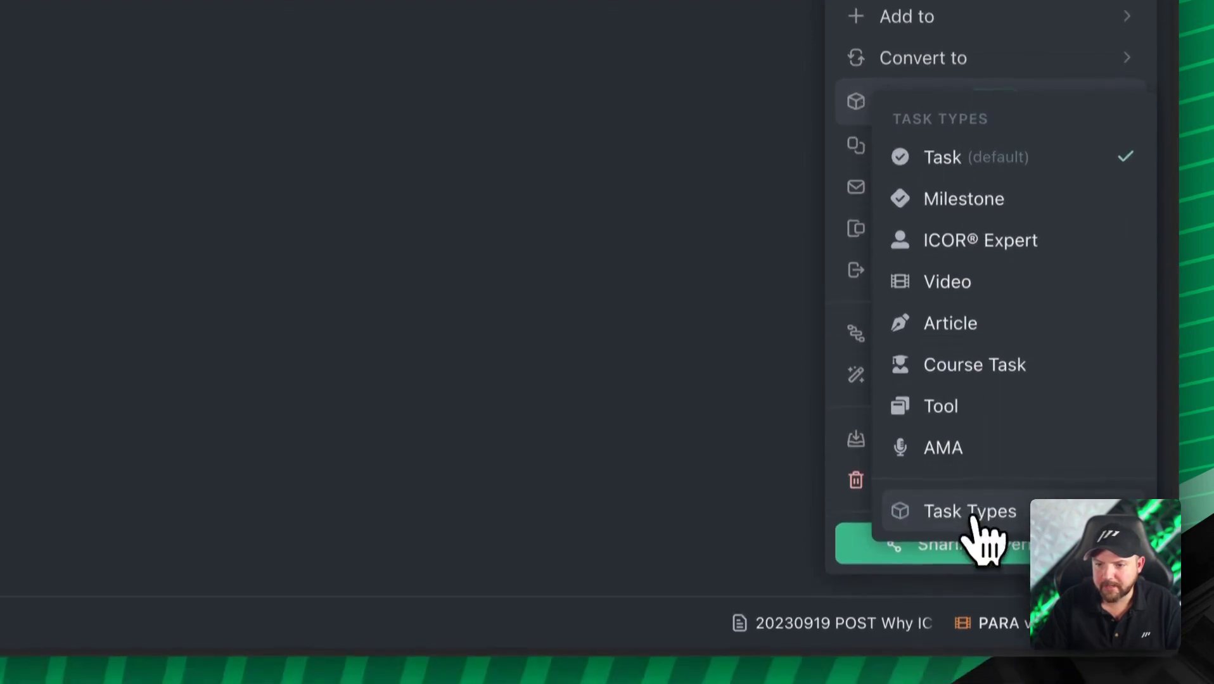
left_click(969, 551)
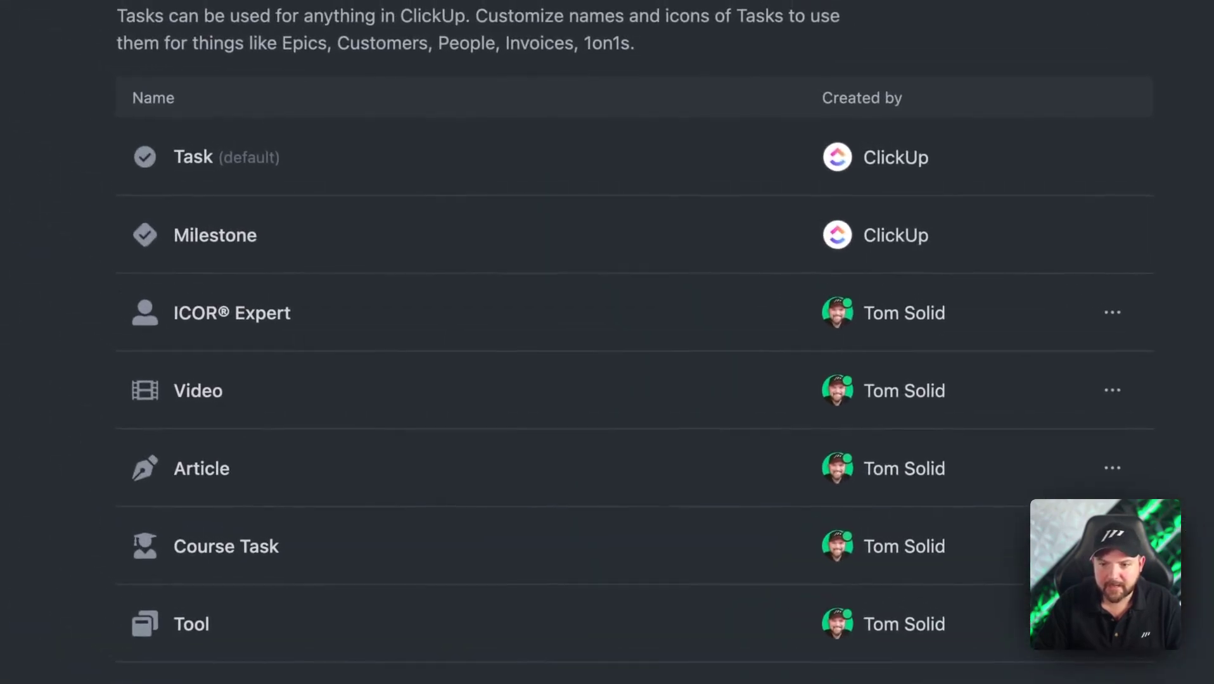
double_click(441, 279)
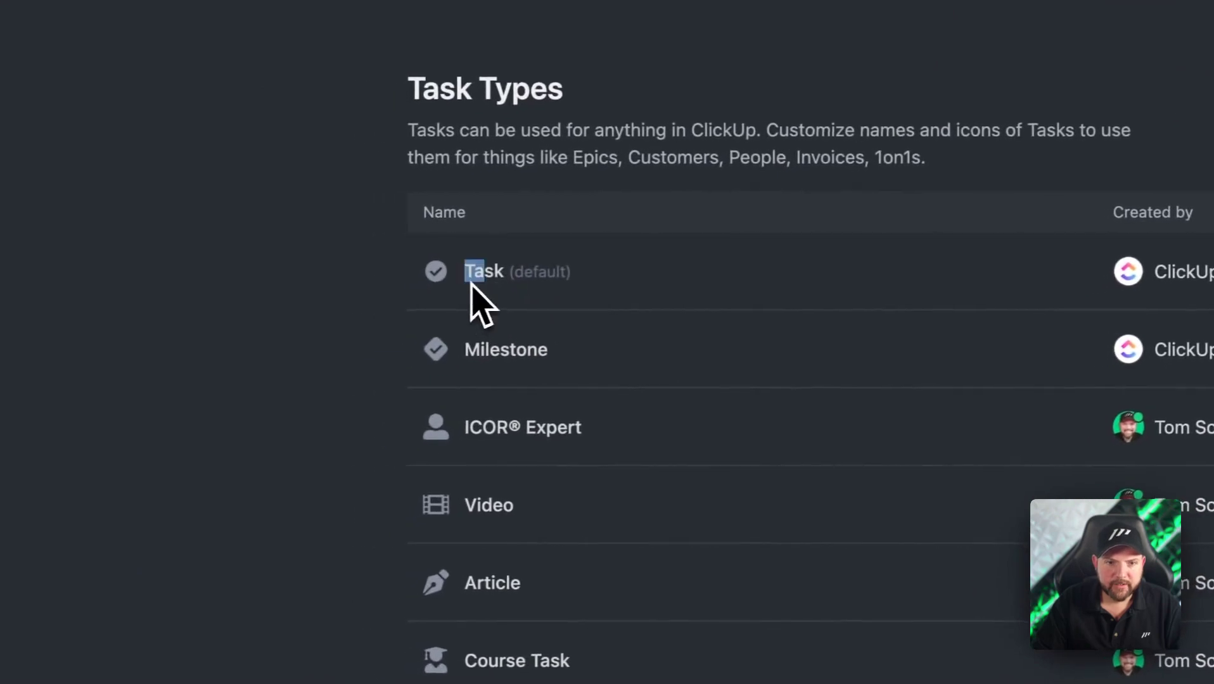
double_click(524, 358)
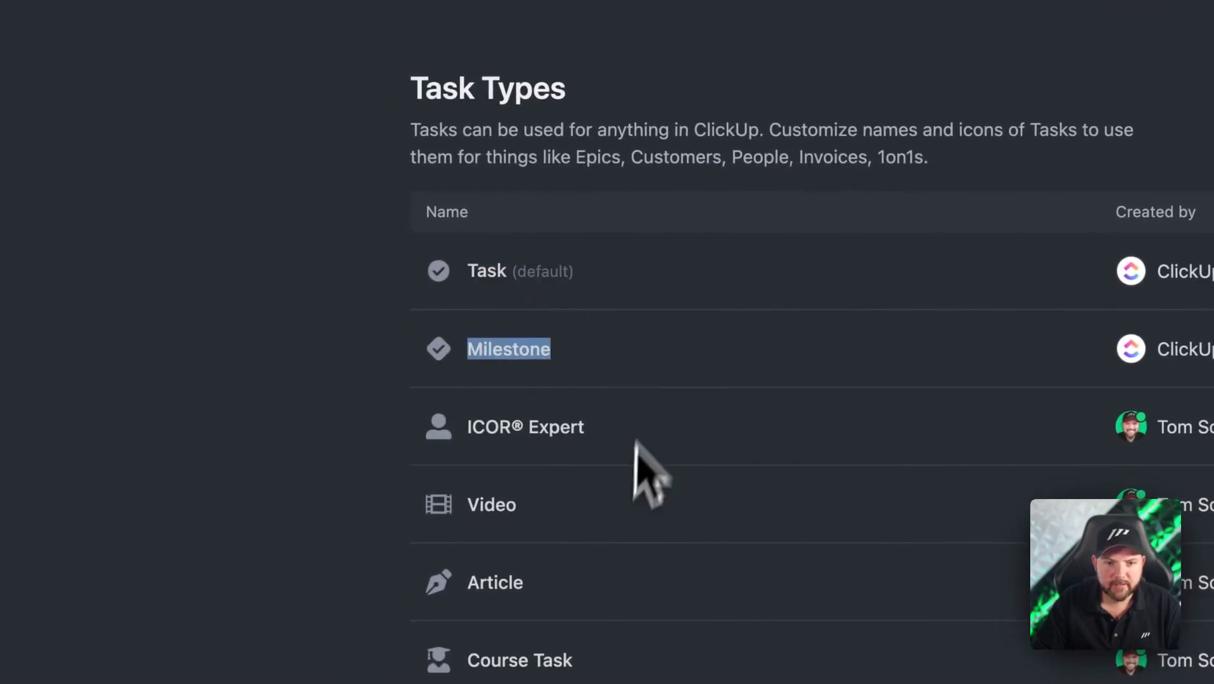
left_click(529, 329)
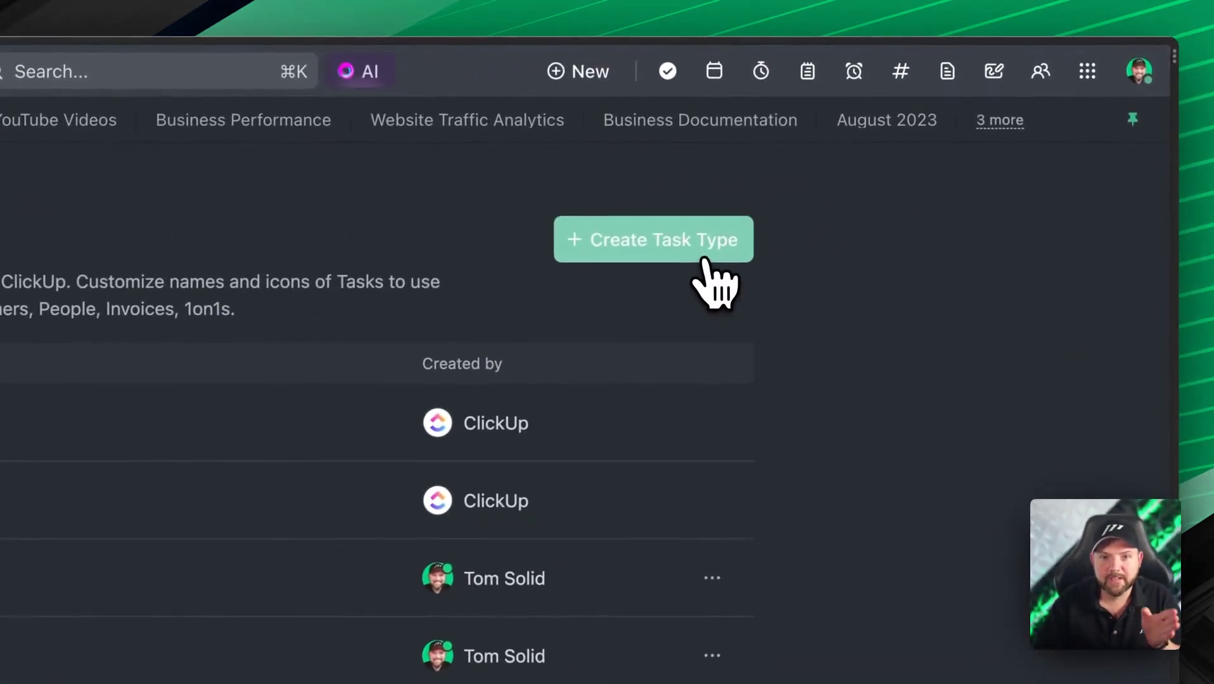
Add a task type with the monitor icon, named 'Item' with plural 'Items'.
left_click(705, 259)
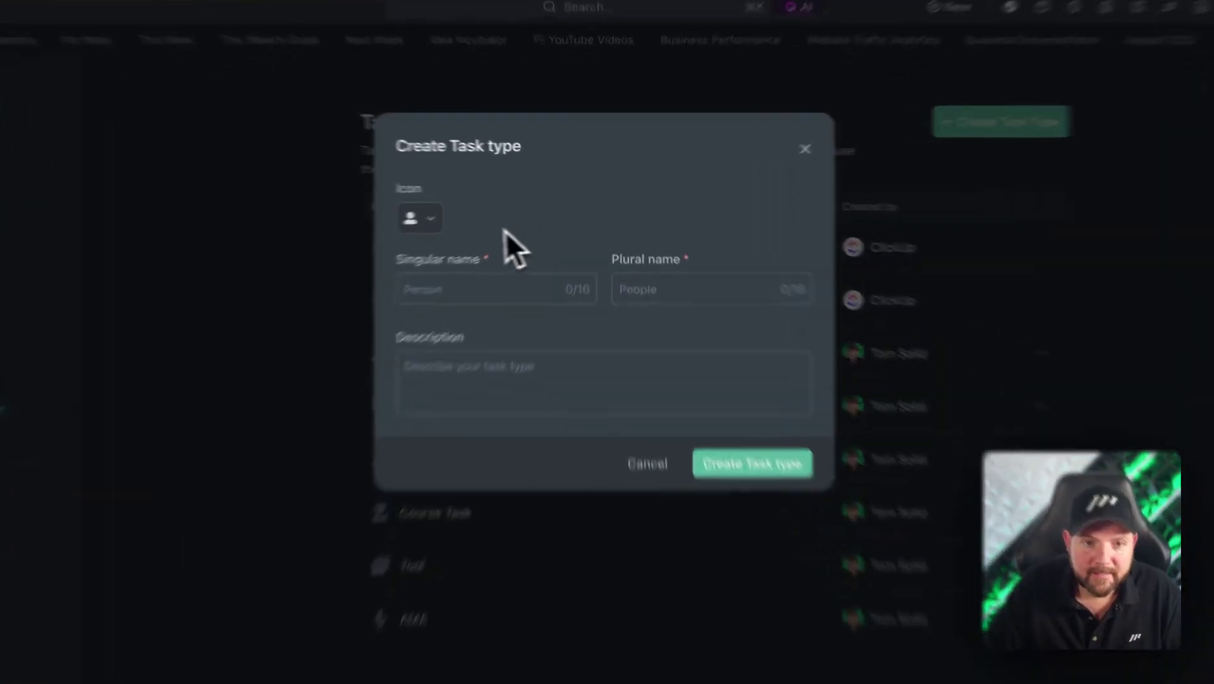
left_click(472, 208)
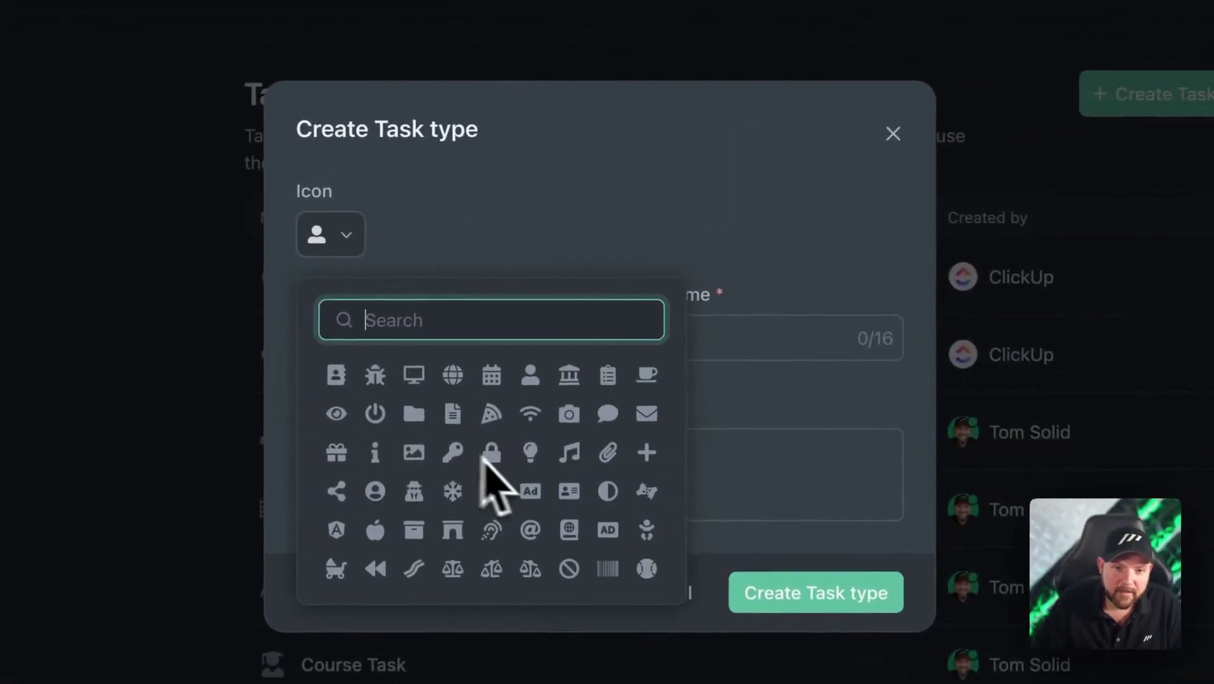
left_click(413, 377)
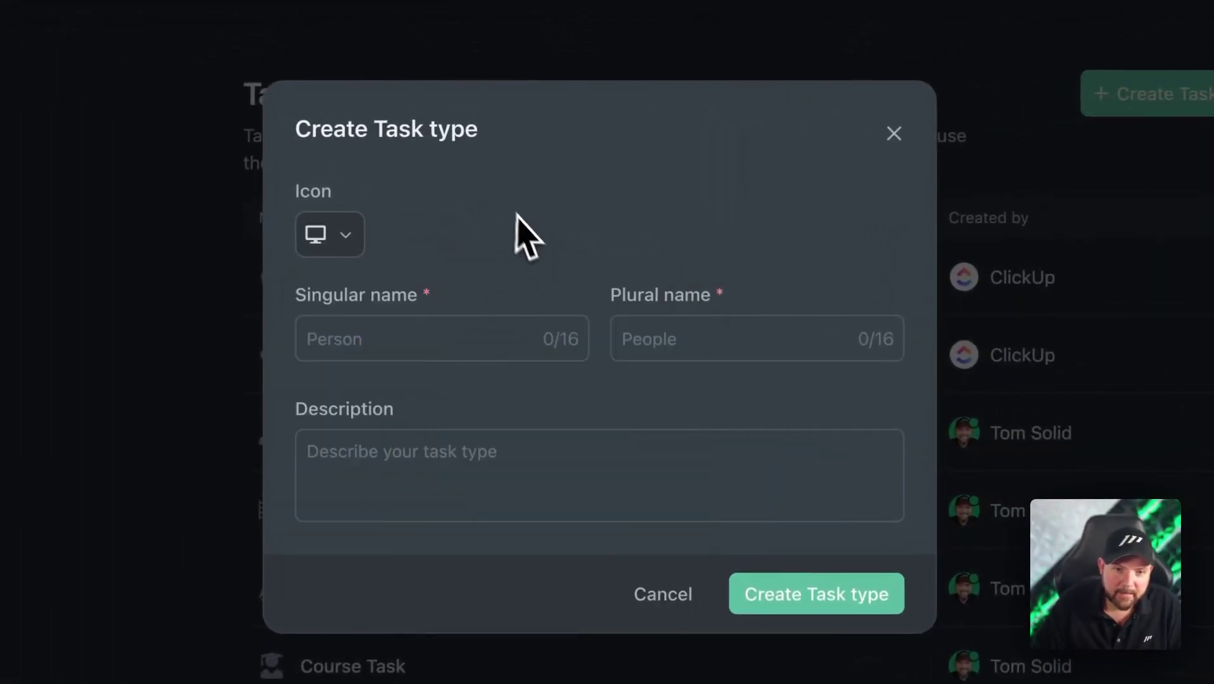
left_click(355, 342)
type("Item")
key("Tab")
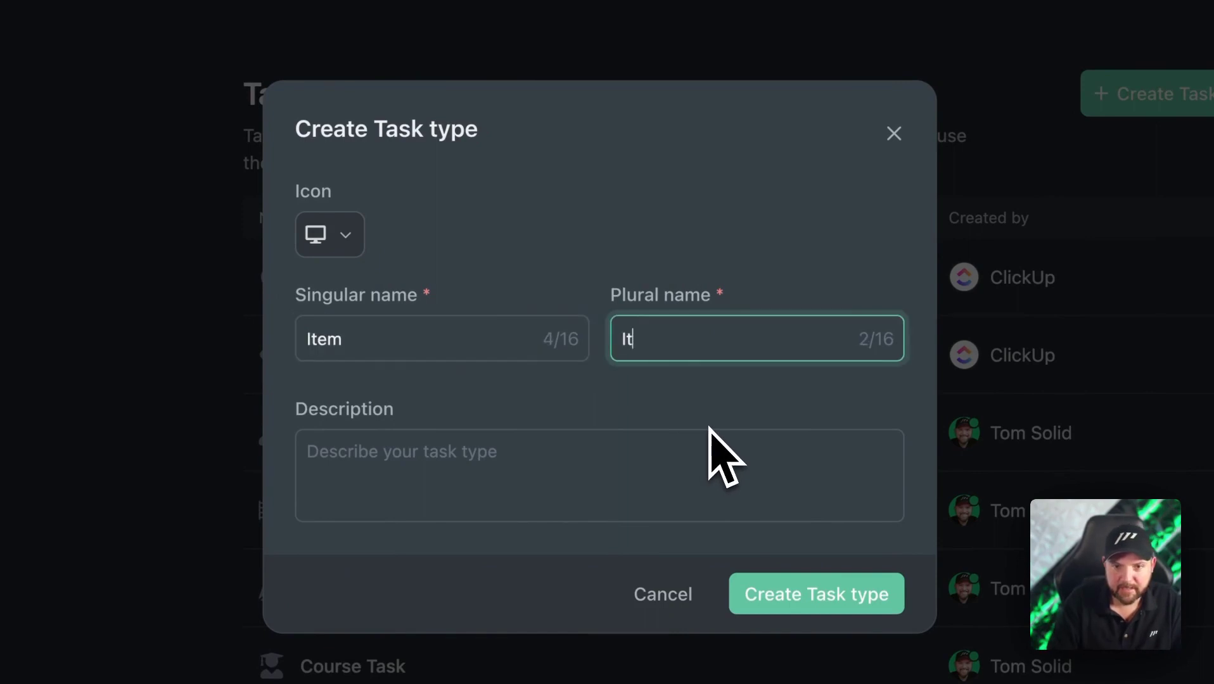
key("Tab")
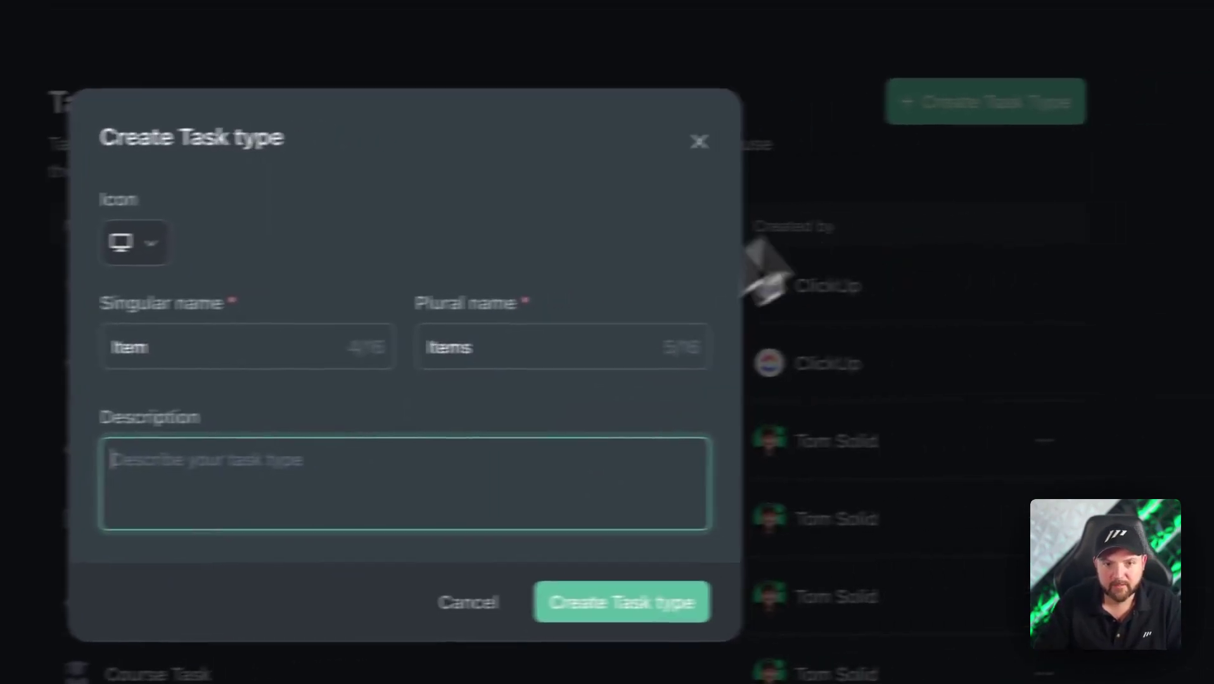
key("Return")
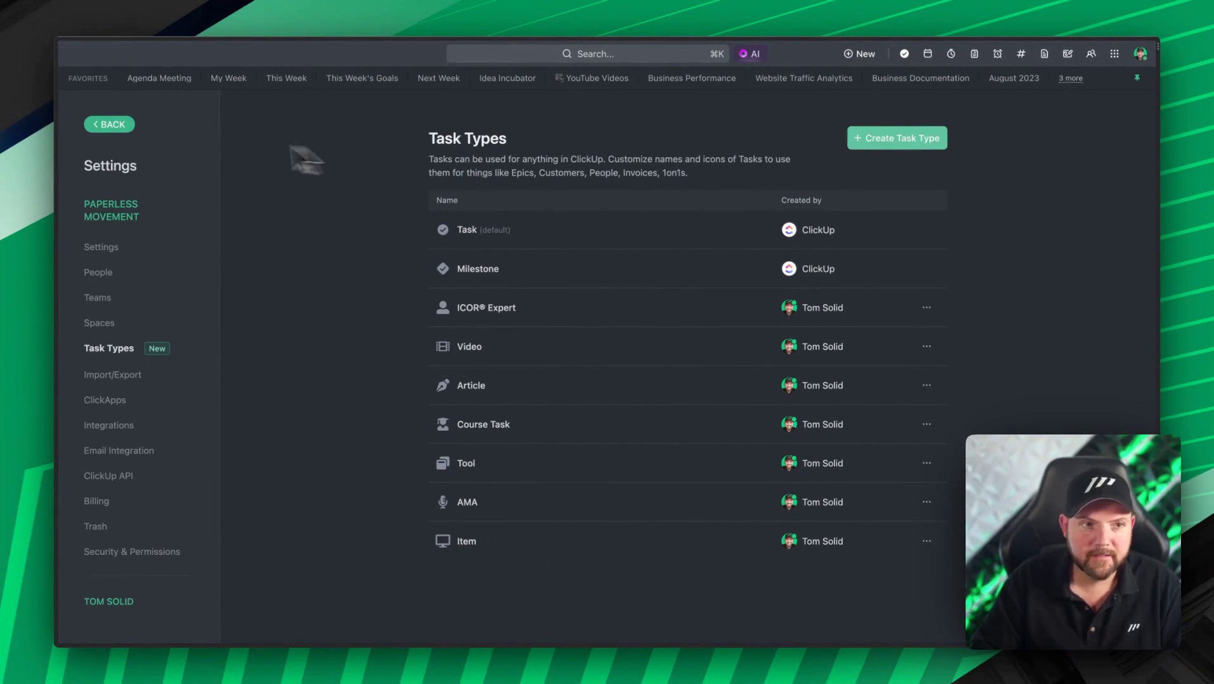
Back in the Demo Todo list, change Task 1's task type to Item.
left_click(109, 124)
left_click(129, 451)
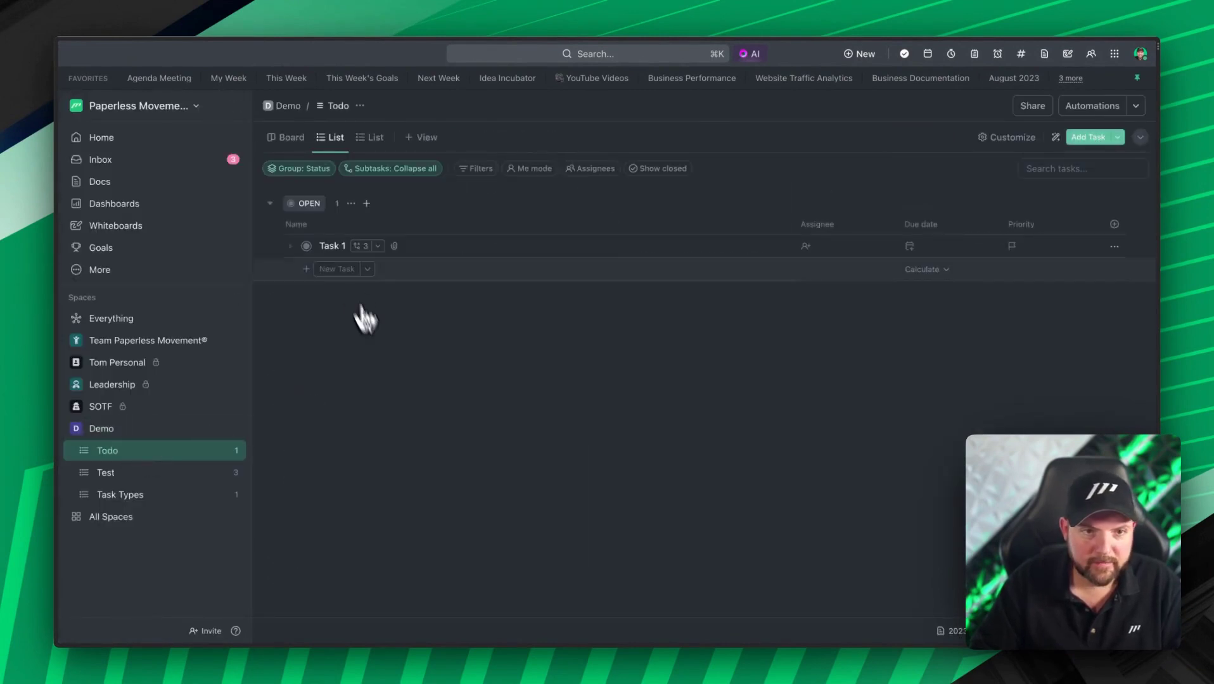
left_click(273, 246)
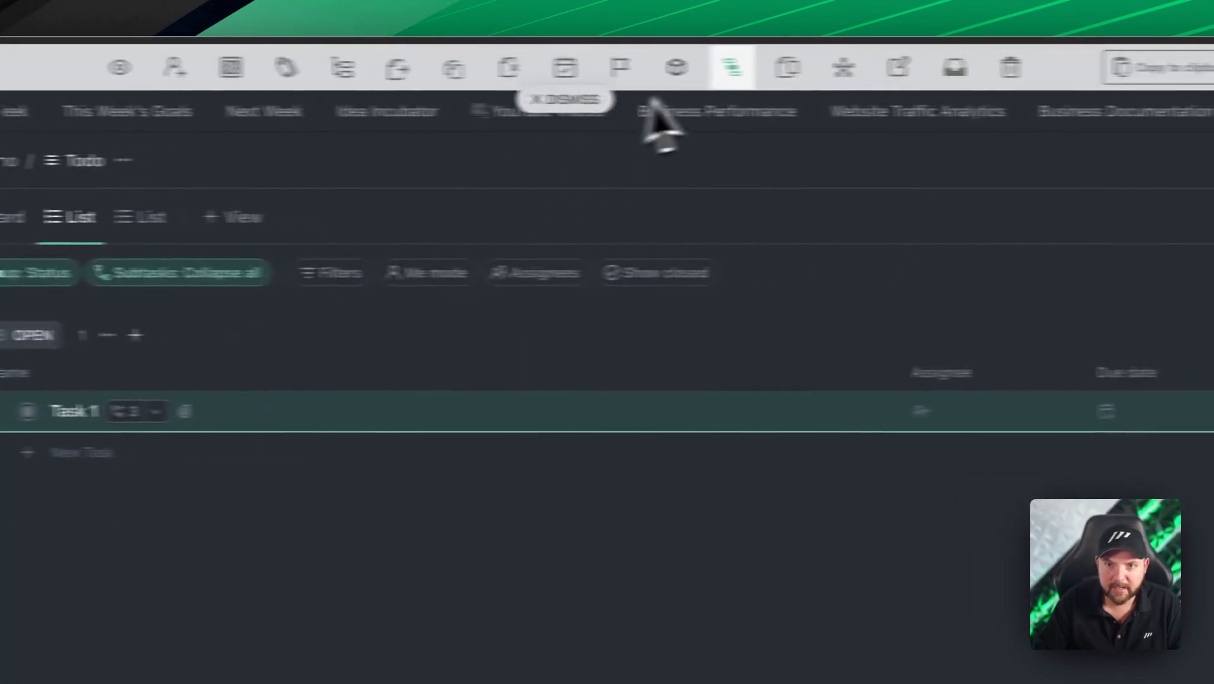
left_click(676, 68)
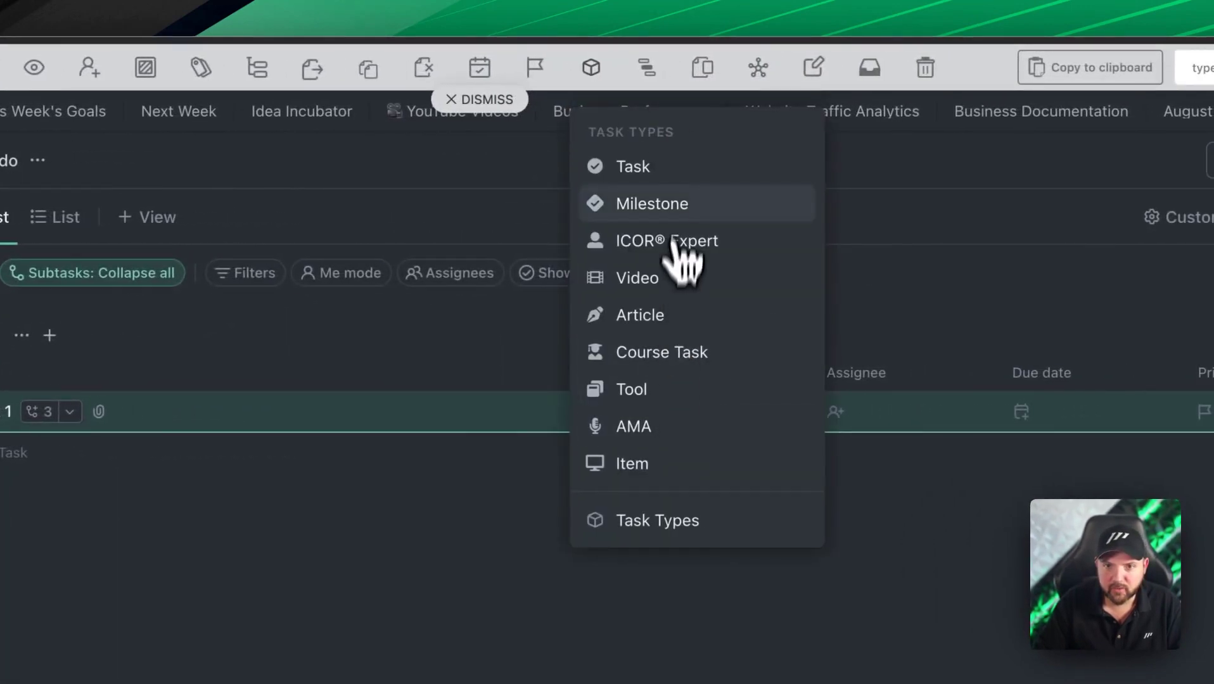
left_click(662, 459)
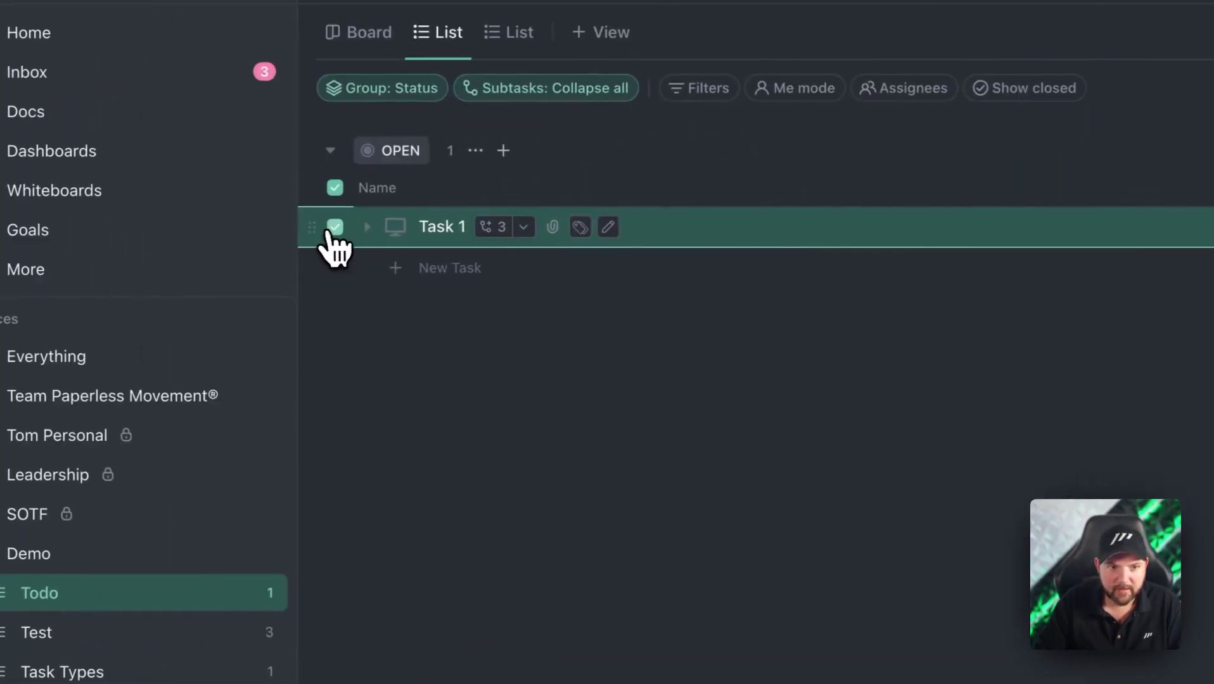
left_click(335, 226)
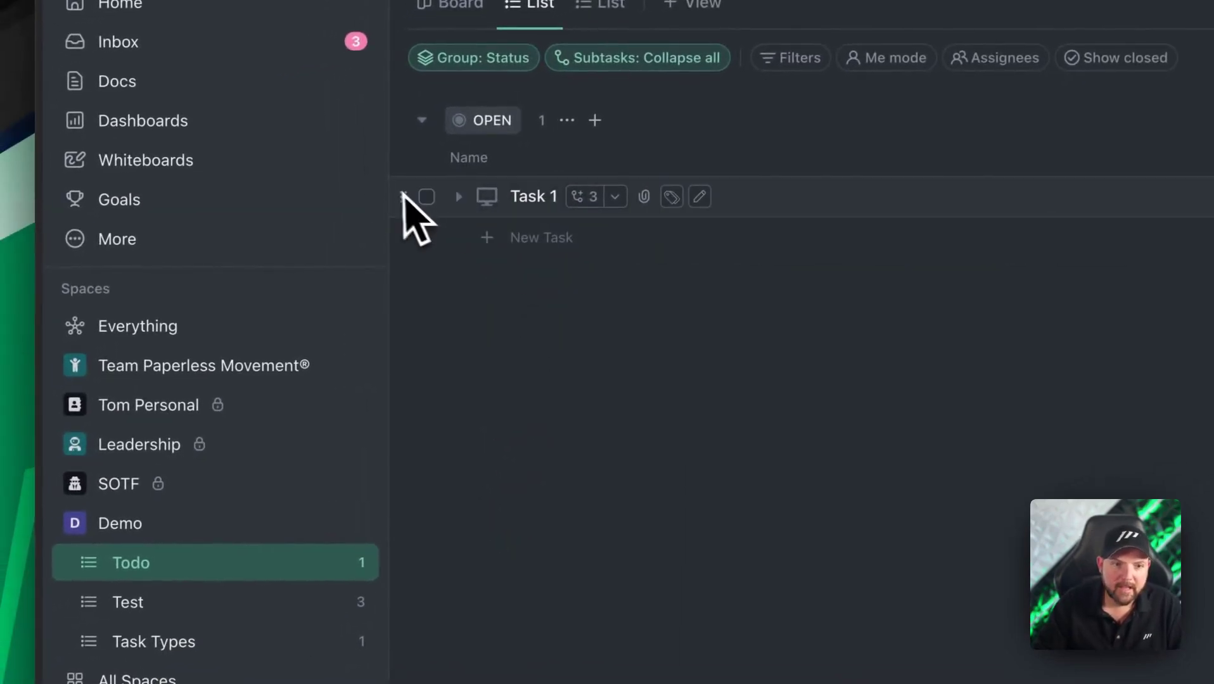
Add tasks 'wef' and 'wetfgw' to the Todo list.
left_click(525, 237)
type("we")
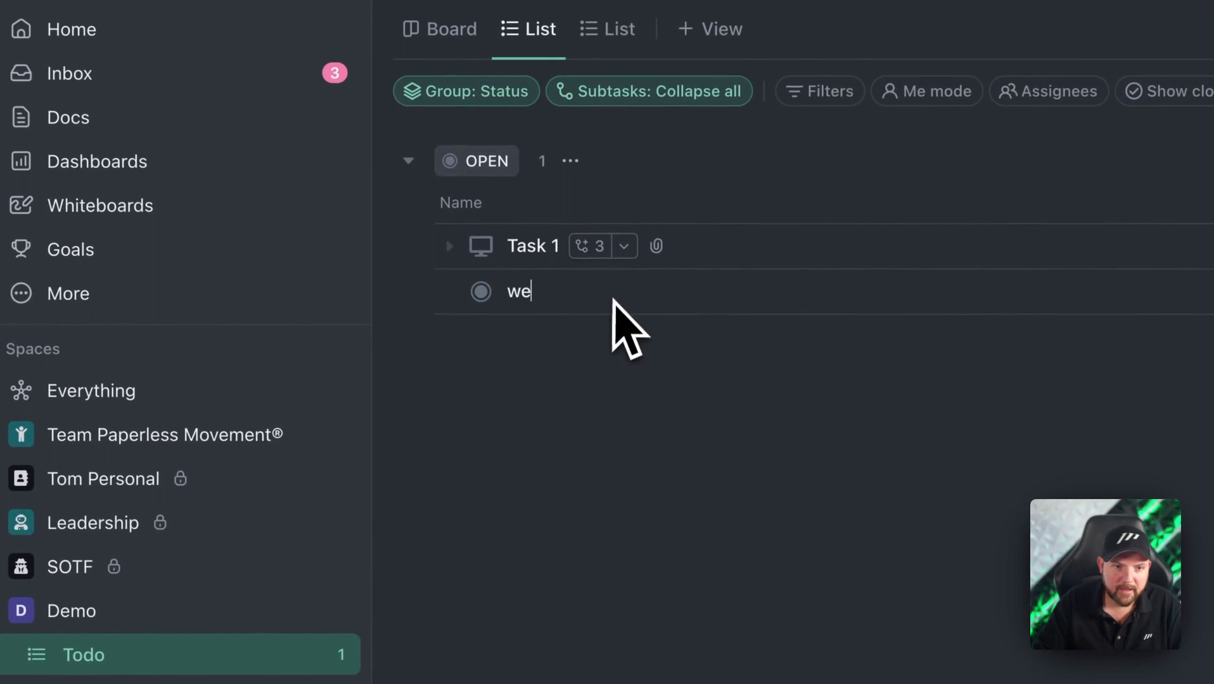
type("f")
key("Return")
type("wetfgw")
key("Return")
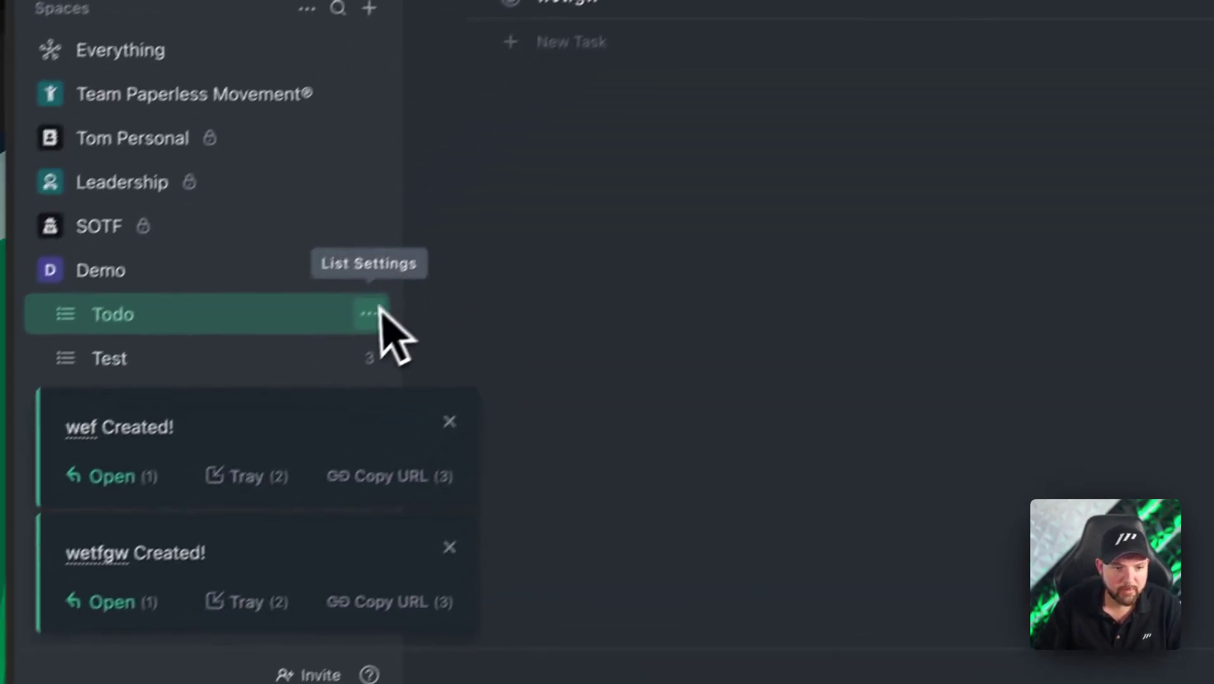
Set the Todo list's default task type to Item.
left_click(370, 313)
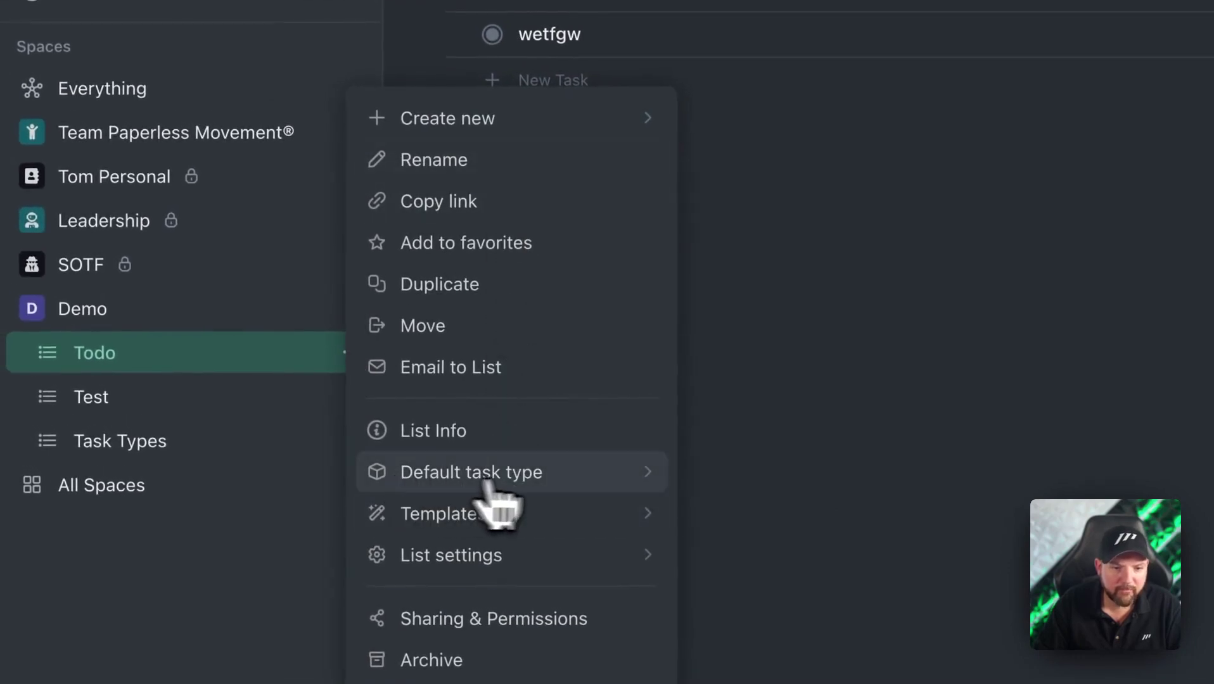
mouse_move(592, 482)
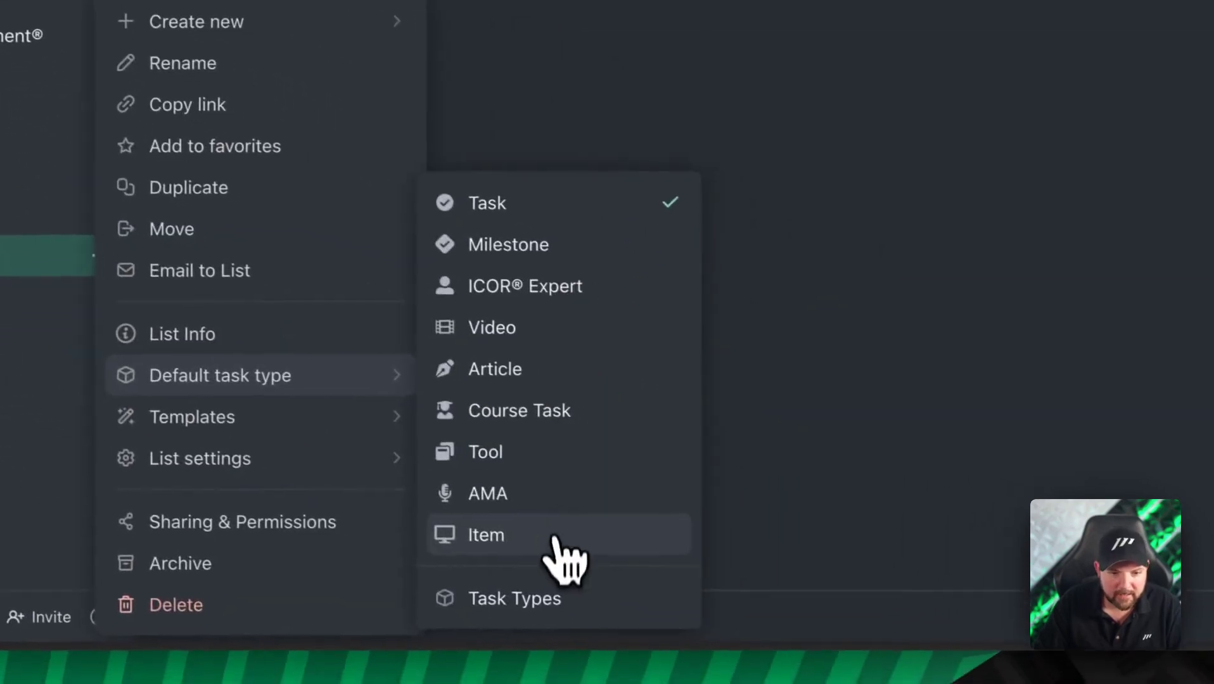
left_click(556, 538)
Add items 'wefw23e' and 'wefw' to the Todo list.
left_click(608, 301)
type("we")
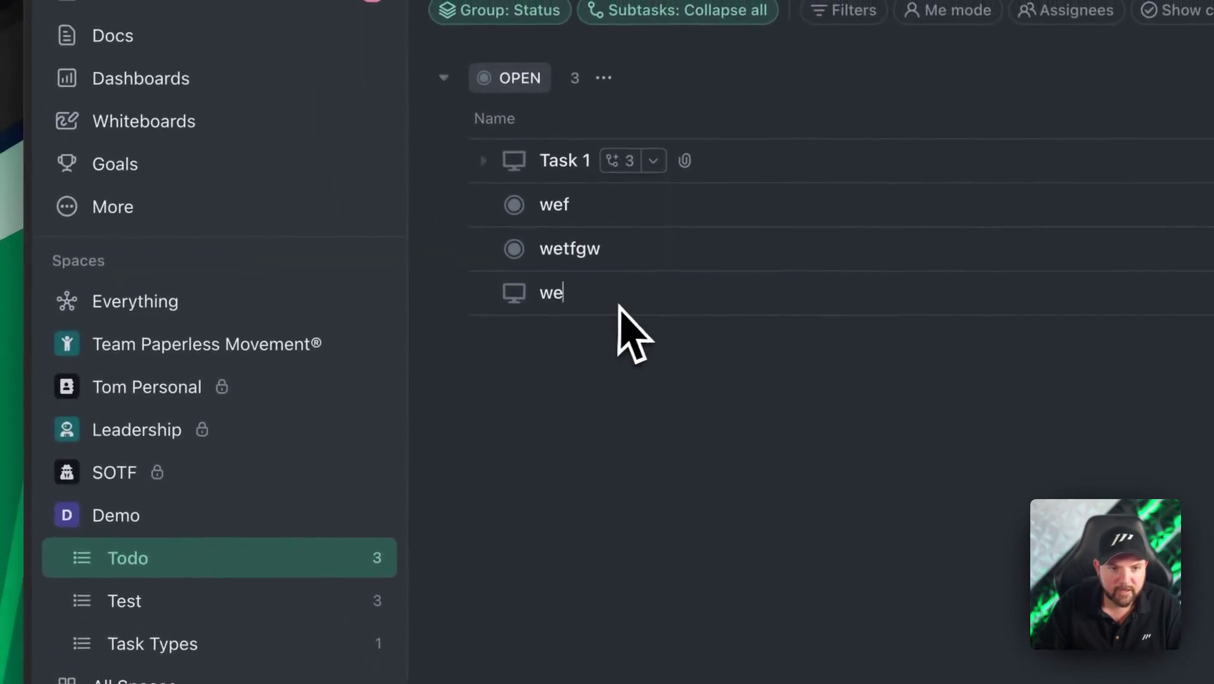
type("fw23e")
key("Return")
type("wefw")
key("Return")
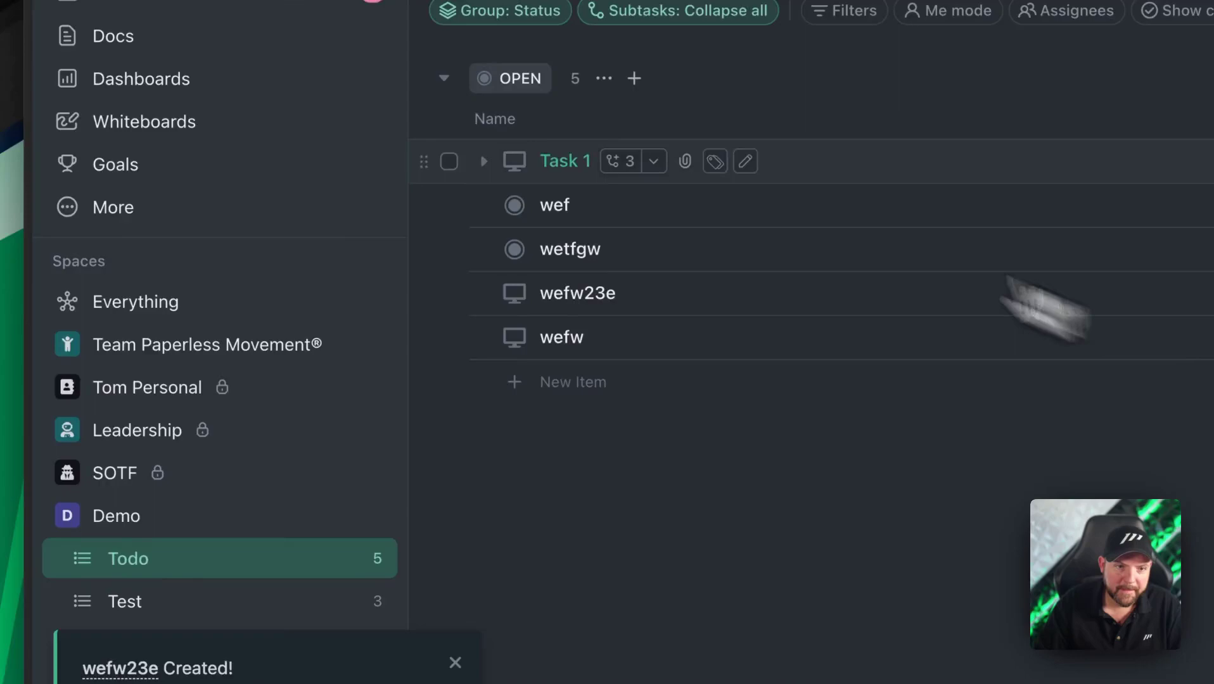
Select all five tasks and change their task type to Item.
left_click(338, 400)
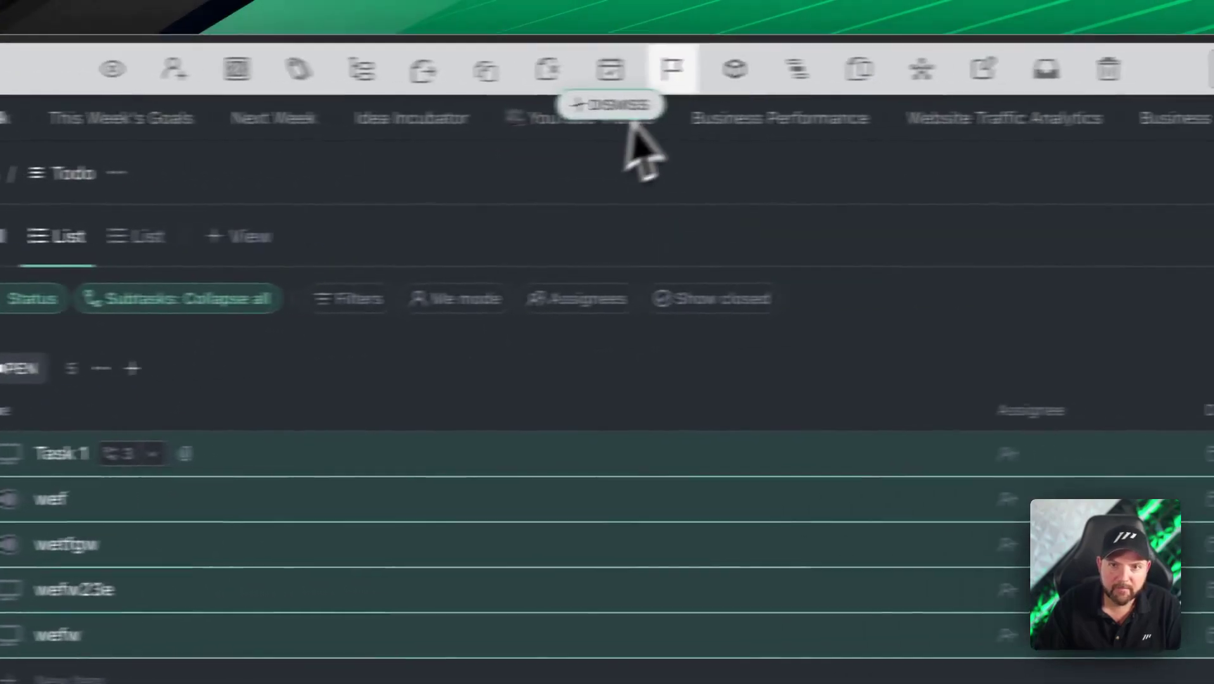
left_click(1130, 59)
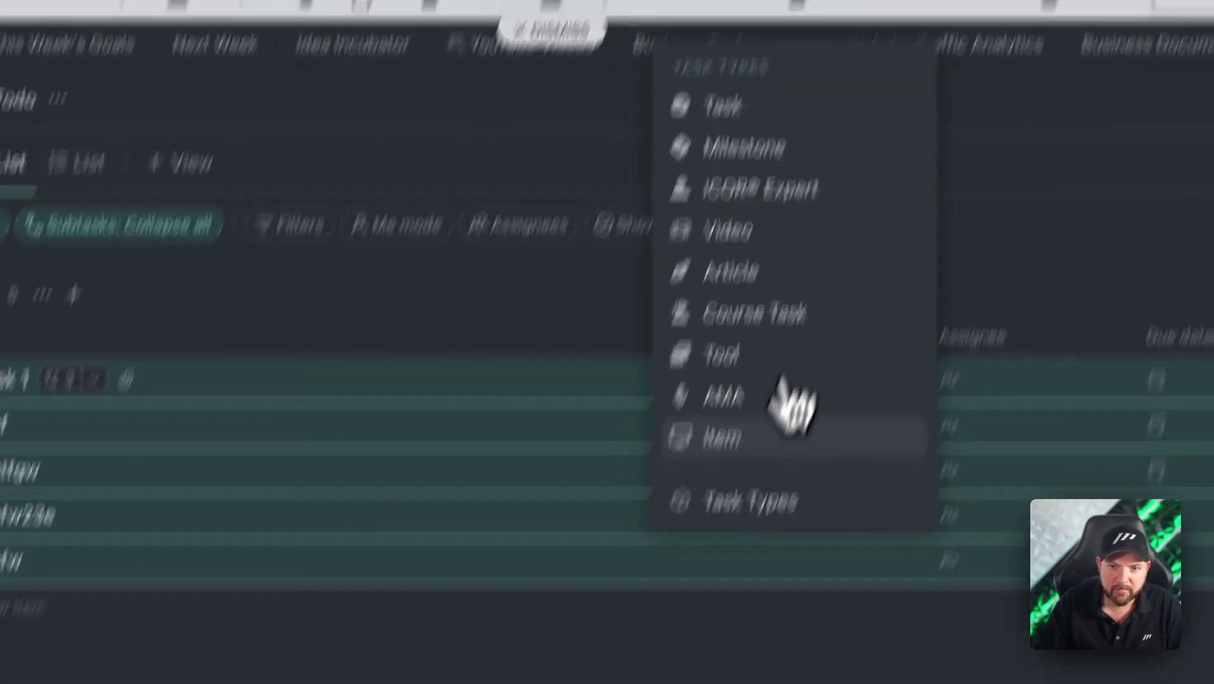
left_click(789, 421)
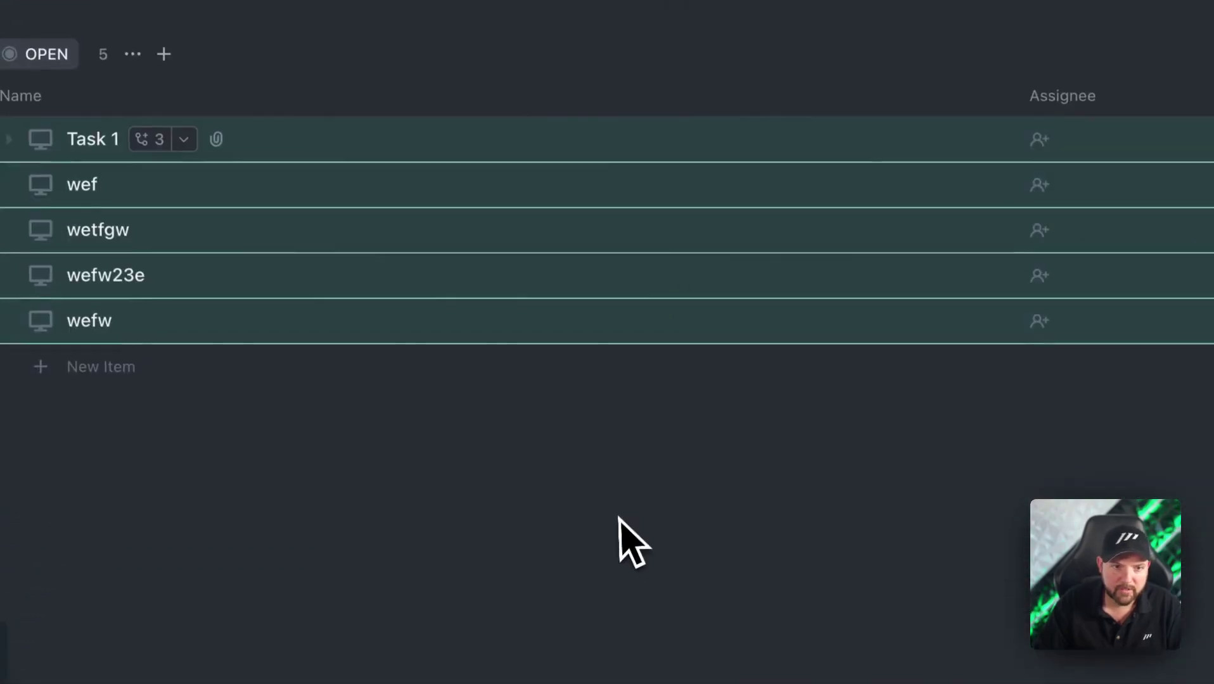
Clear the selection, then mark Task 1 ACCEPTED and wetfgw BLOCKED.
left_click(425, 192)
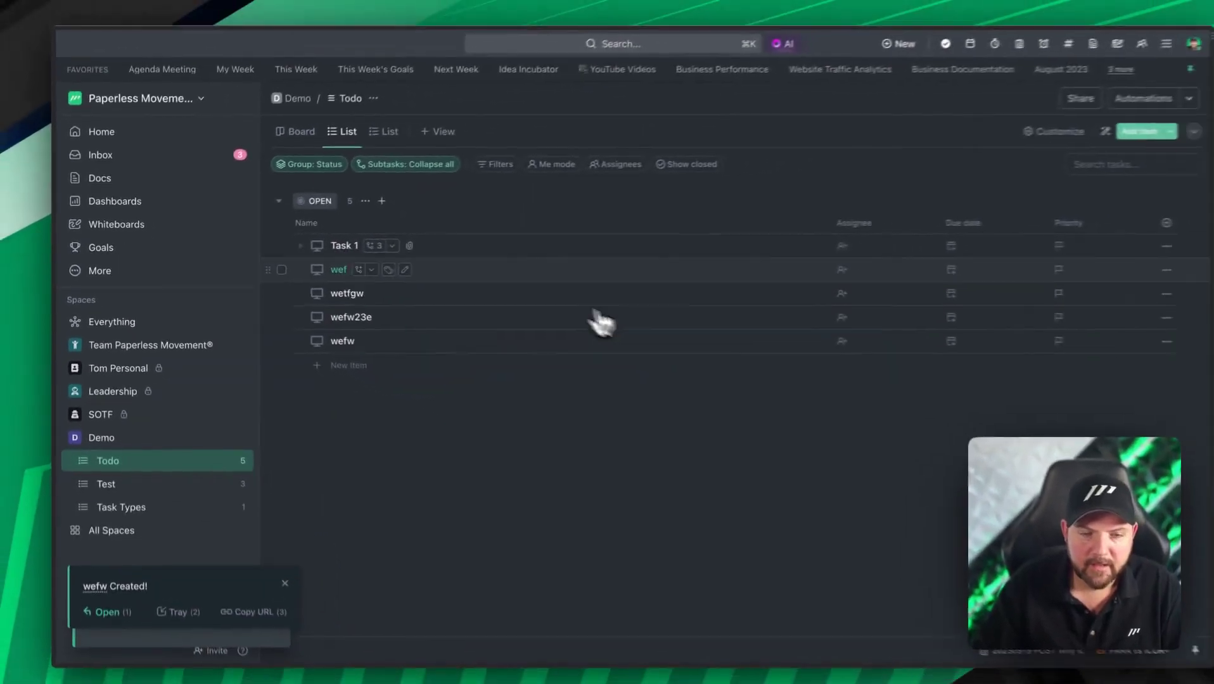
left_click(413, 243)
left_click(453, 544)
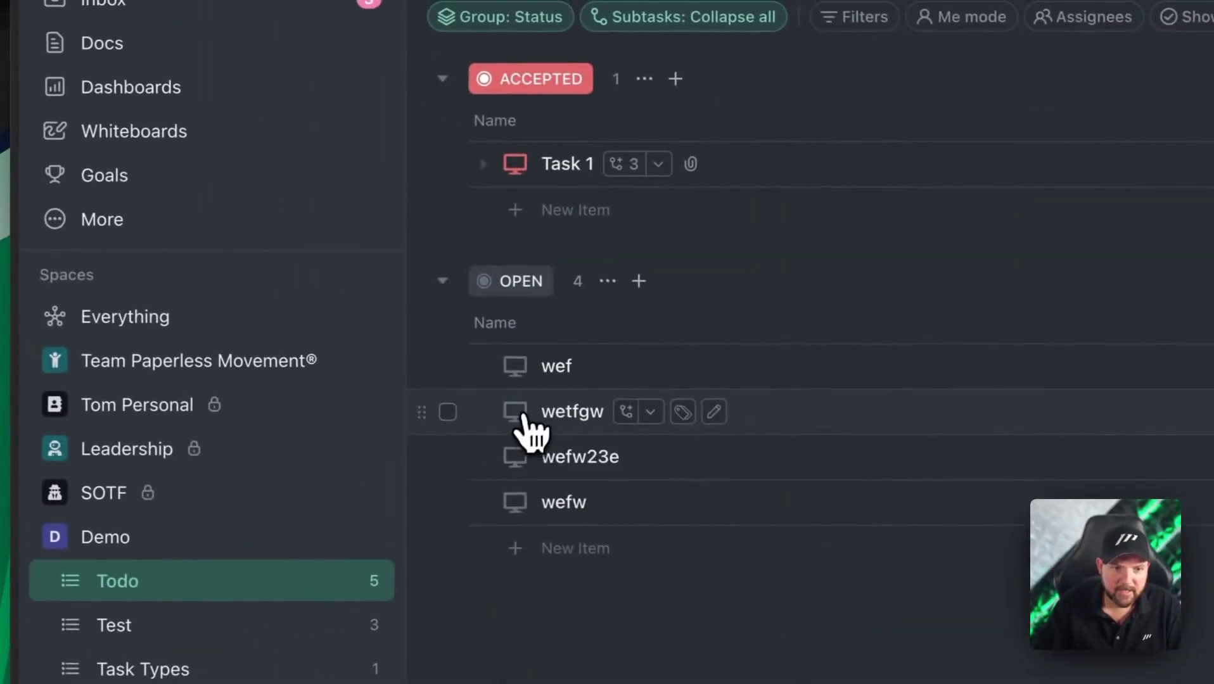
left_click(526, 418)
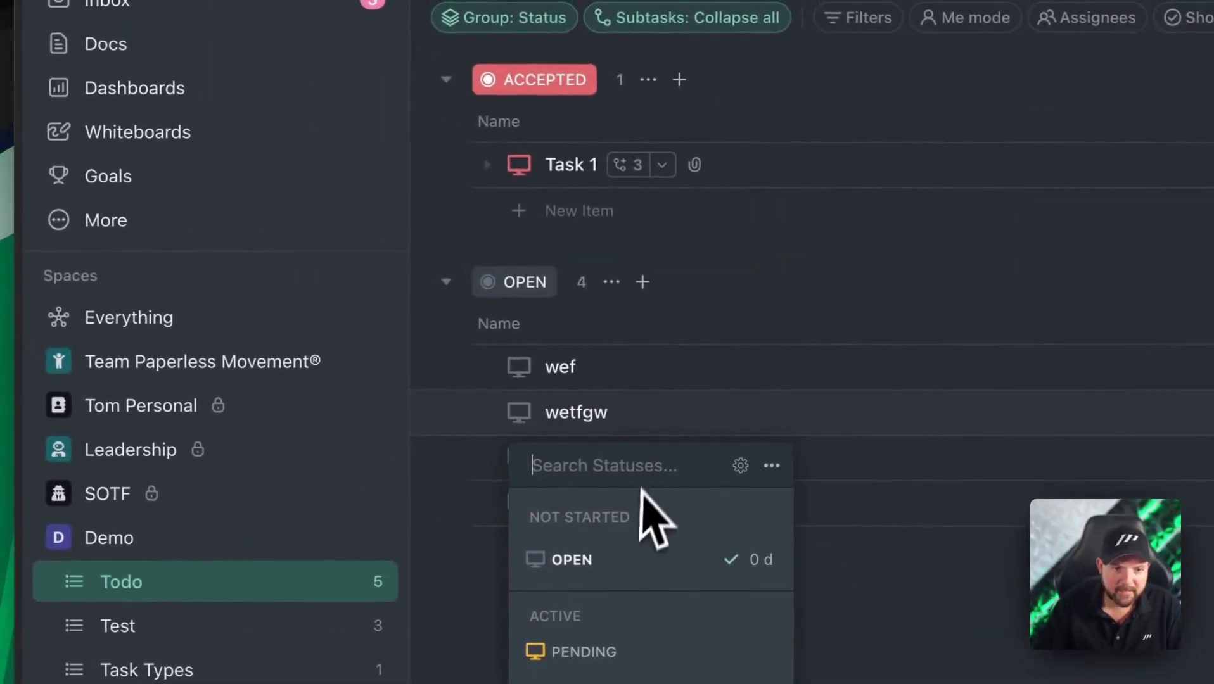
left_click(560, 554)
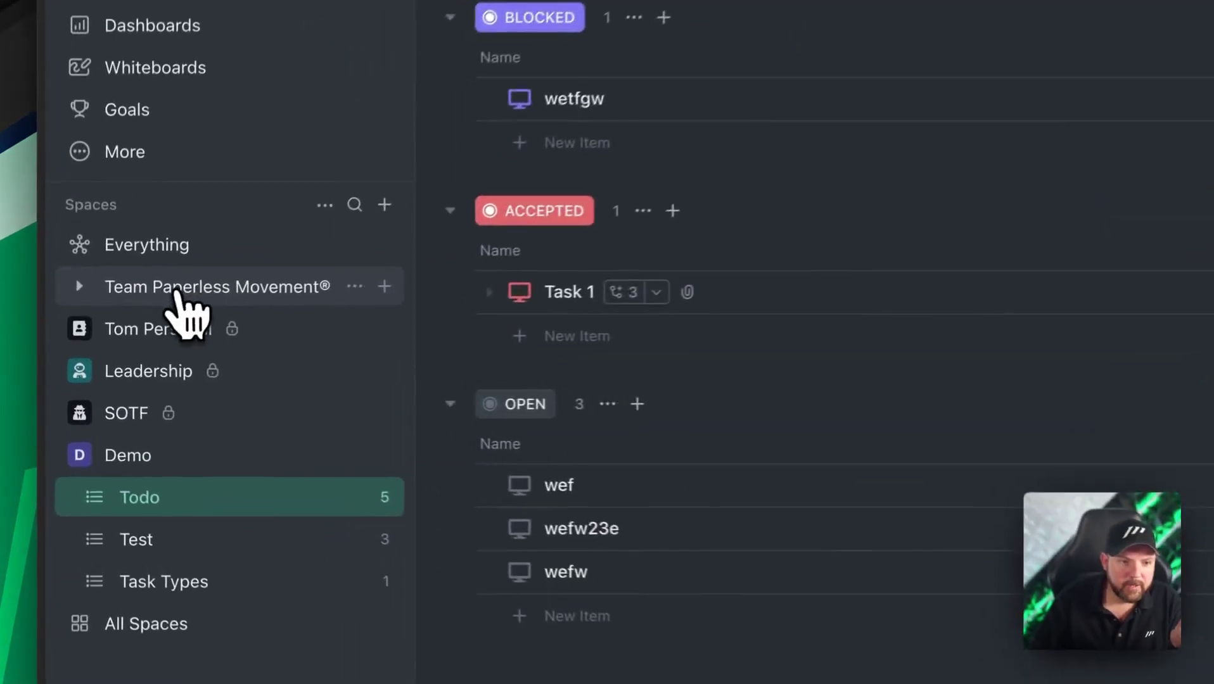
Navigate Team Paperless Movement® > Workstreams > YouTube Videos, then to the Articles list.
left_click(102, 341)
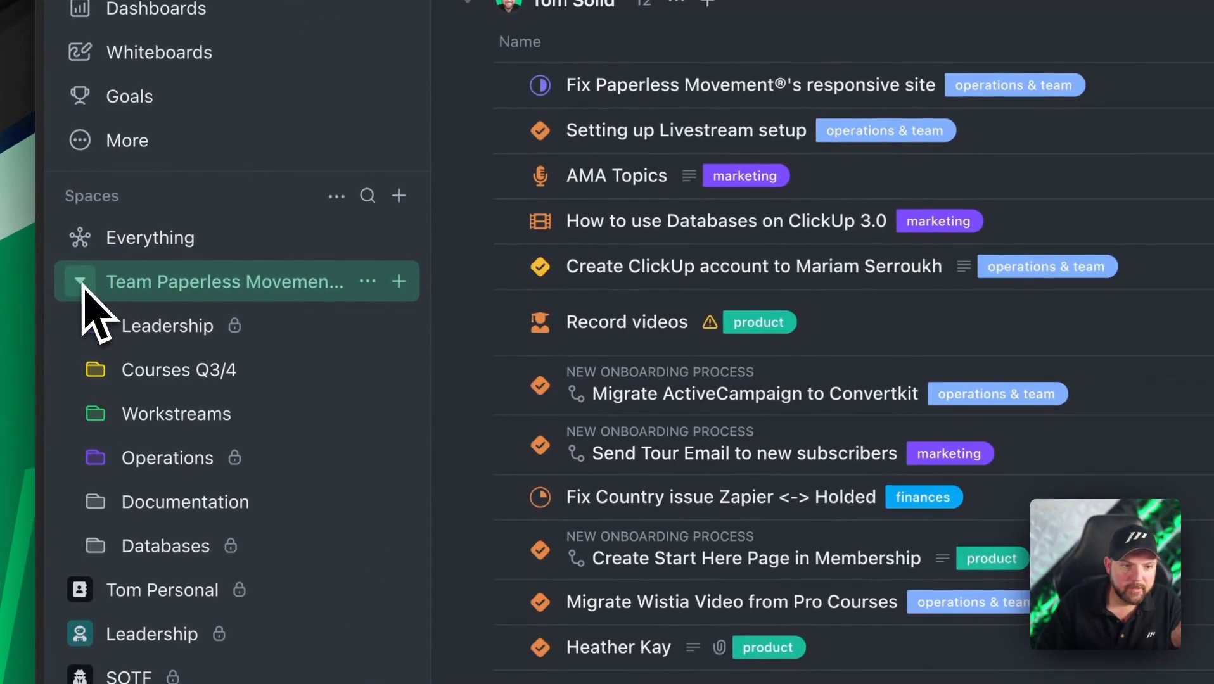
left_click(160, 421)
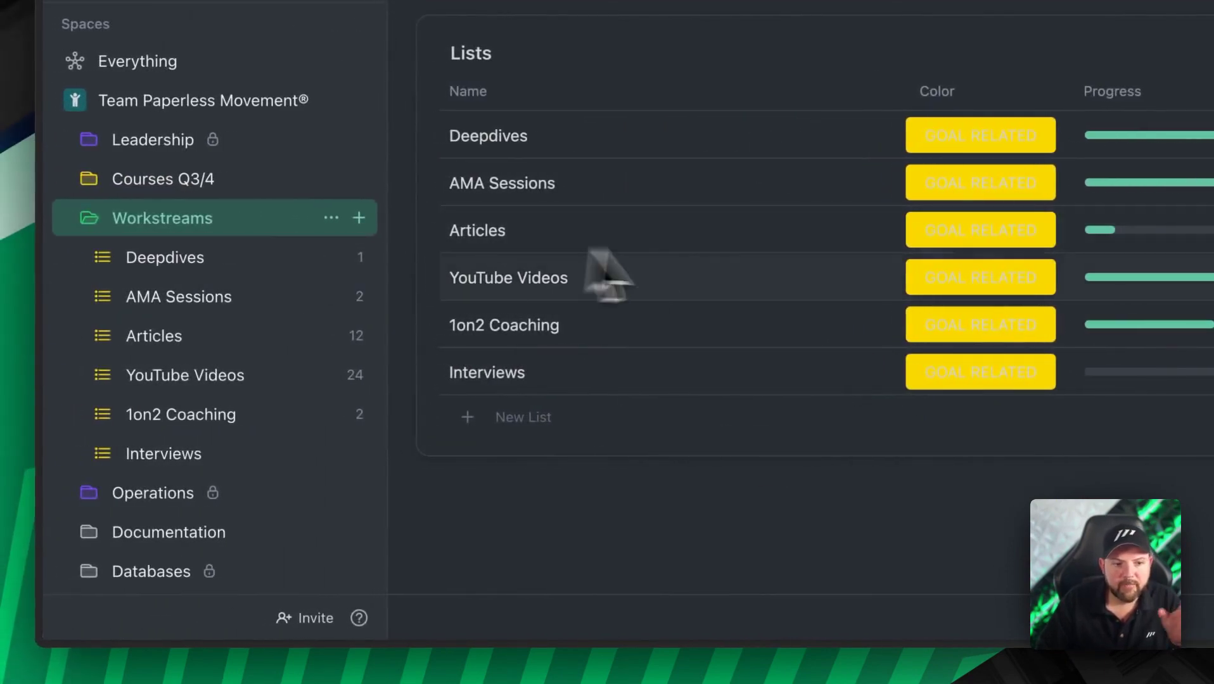
left_click(218, 375)
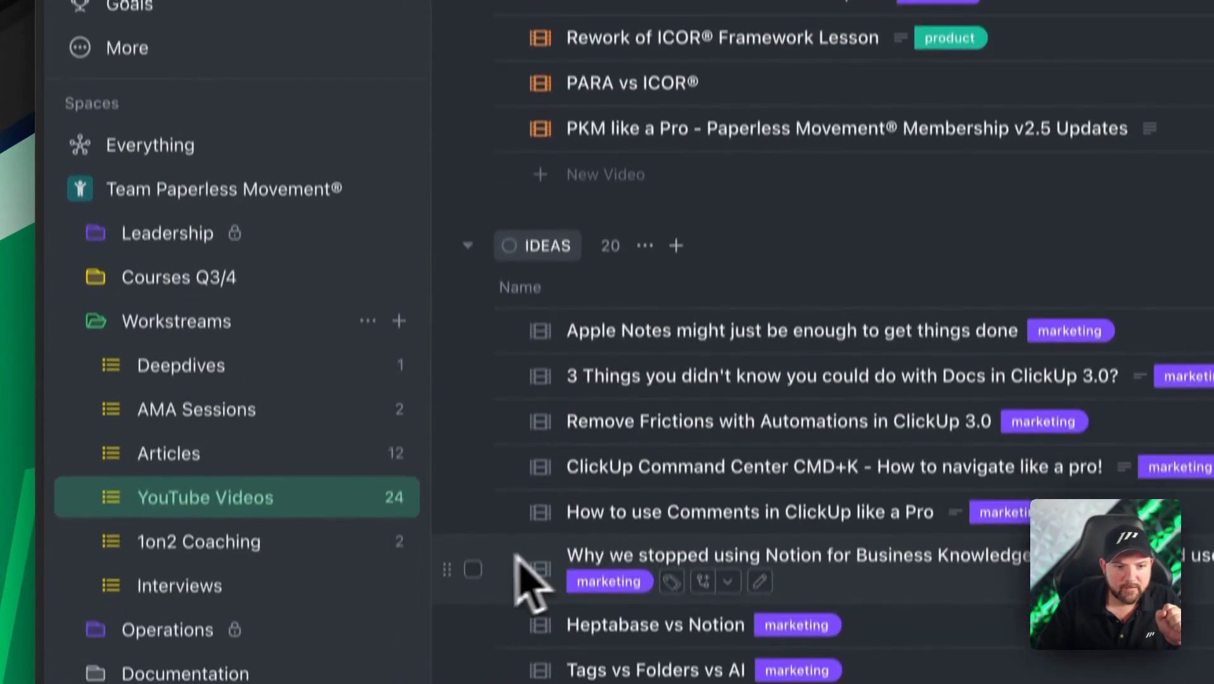
left_click(190, 456)
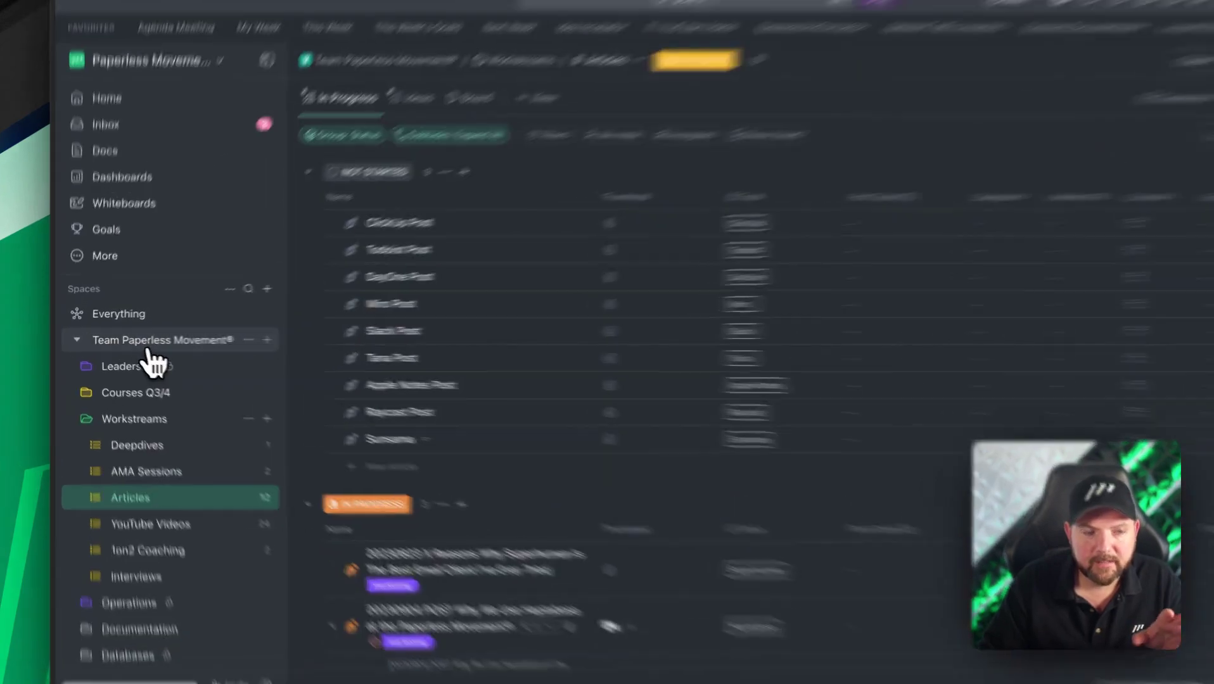
Return to Team Paperless Movement®'s task view with Workstreams and Operations folders collapsed.
left_click(137, 342)
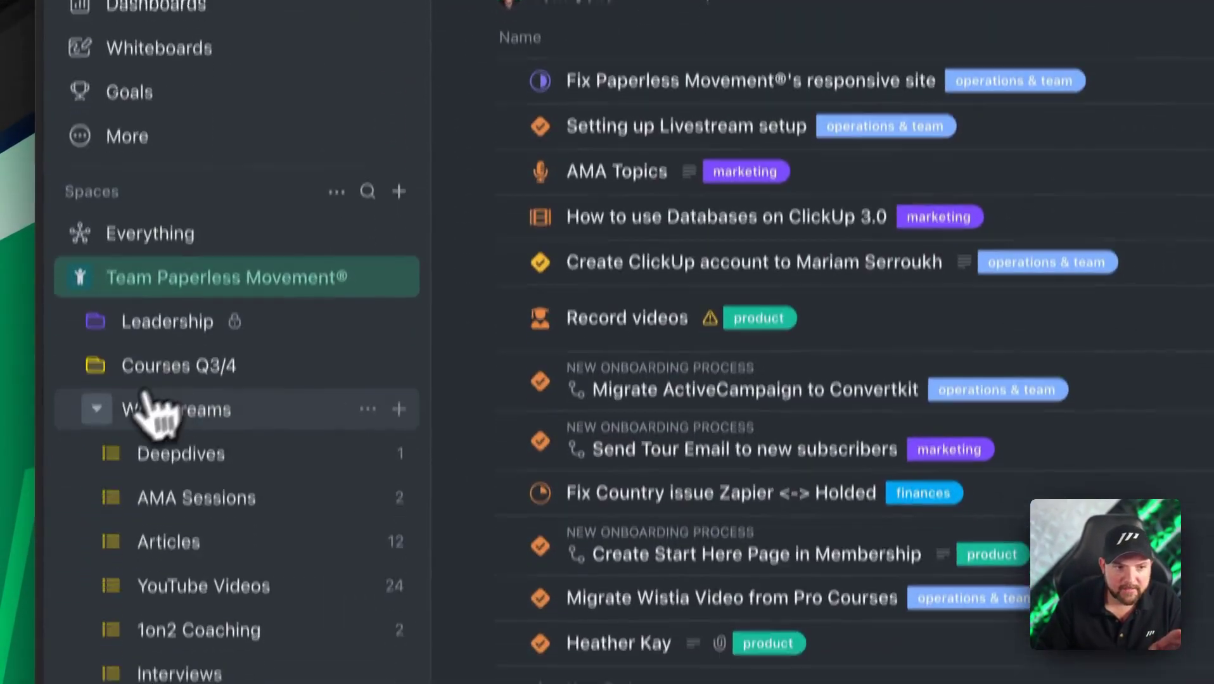
left_click(126, 469)
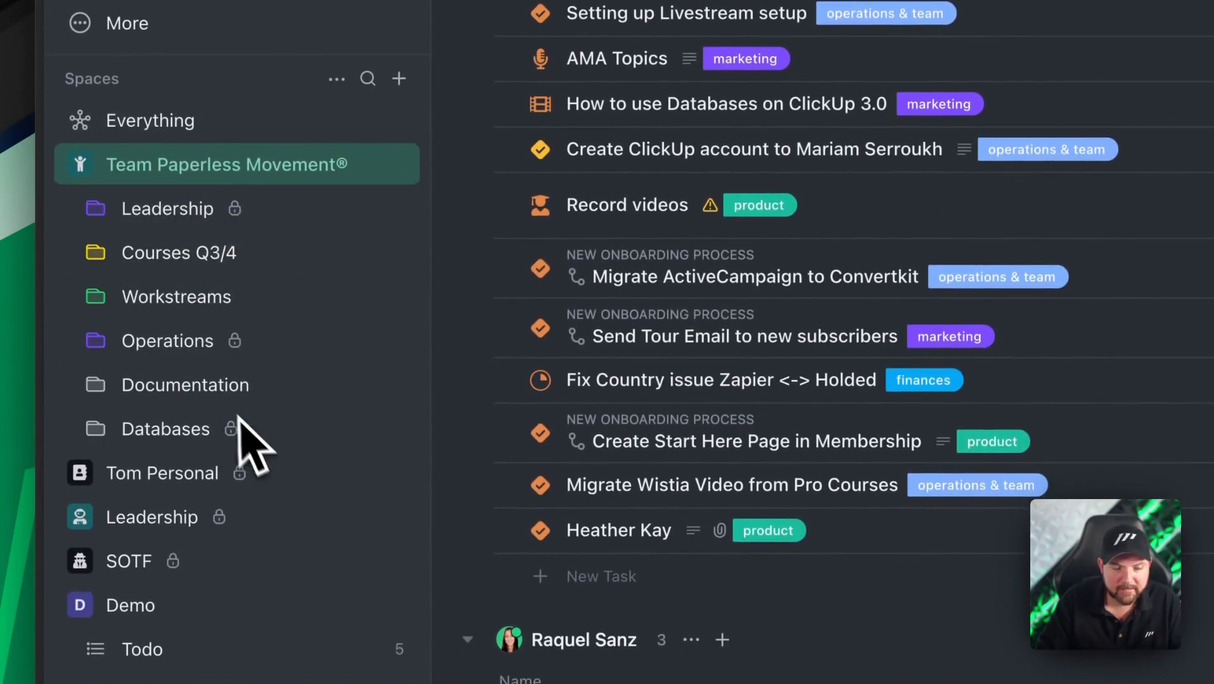
left_click(98, 344)
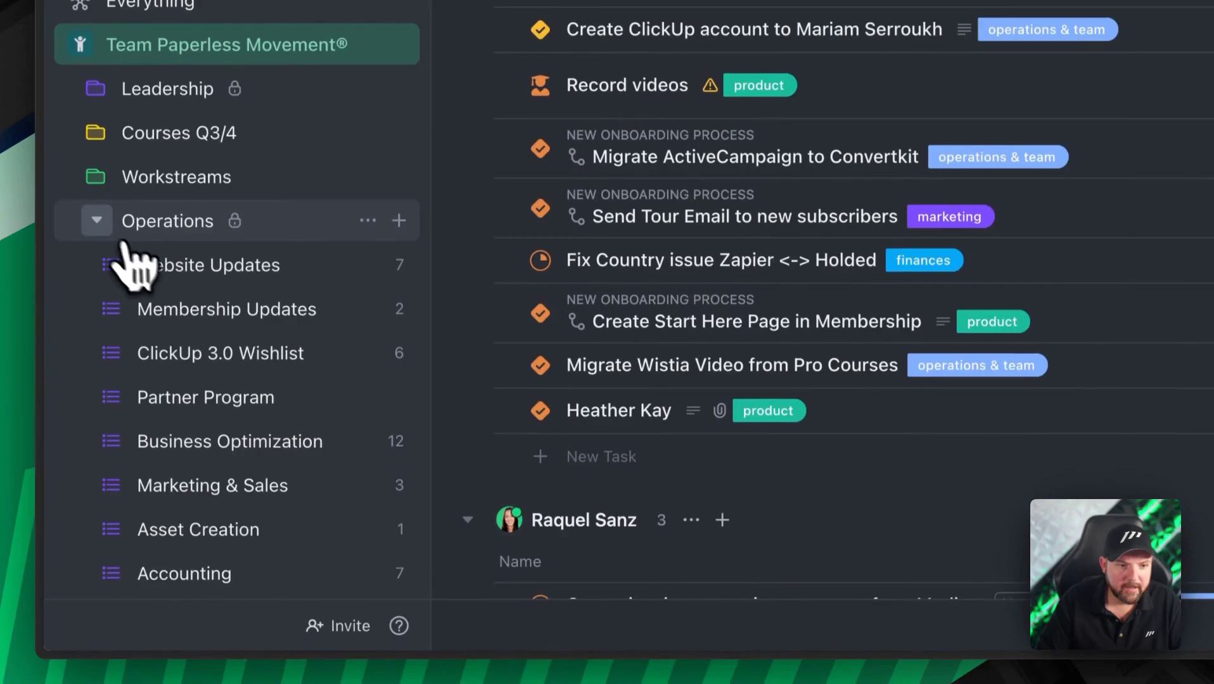
left_click(96, 340)
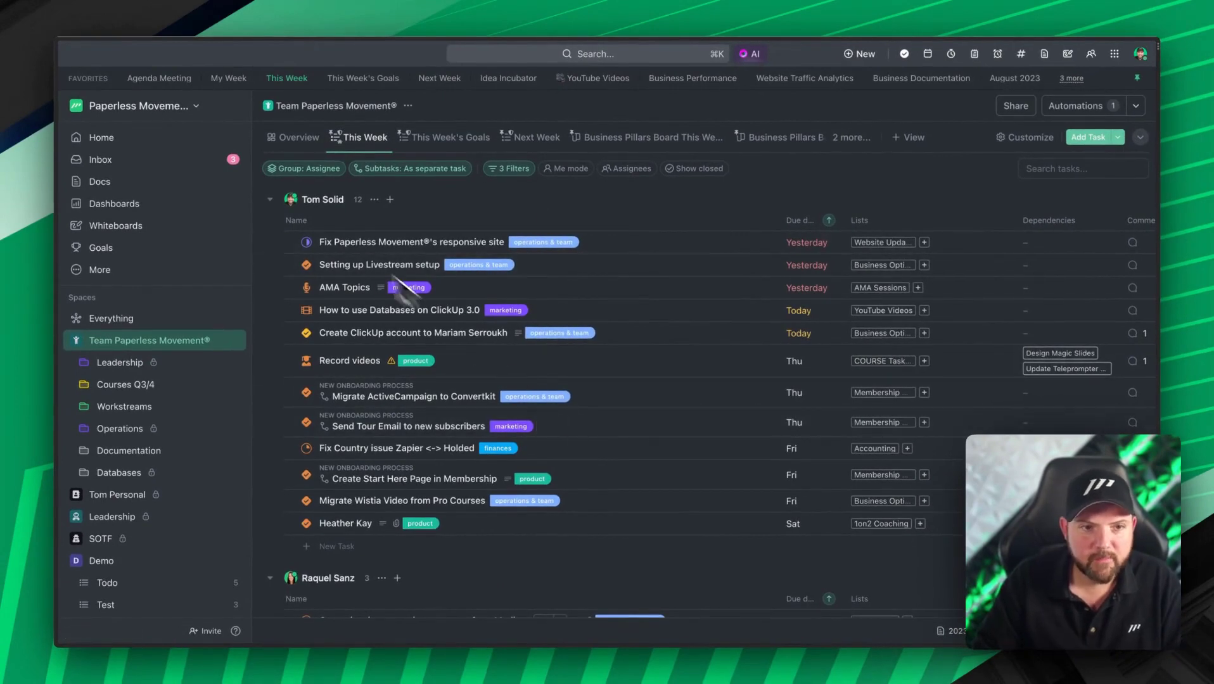
scroll(440, 468, "down", 5)
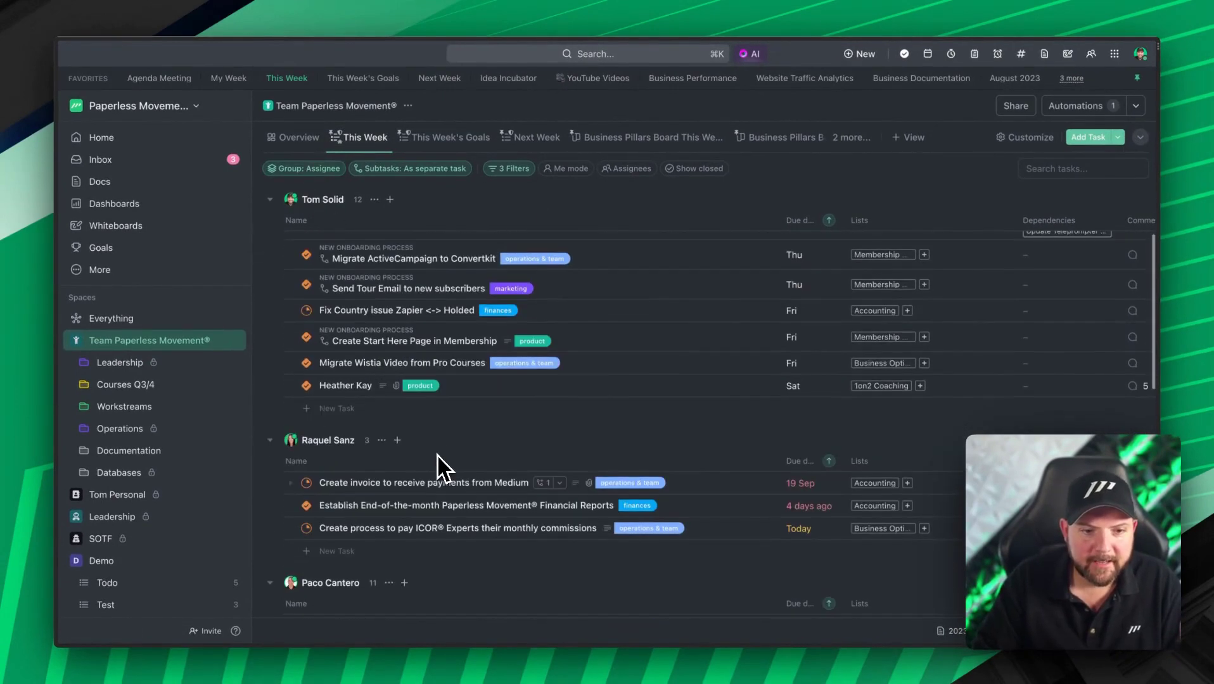
scroll(441, 467, "down", 2)
scroll(442, 466, "up", 7)
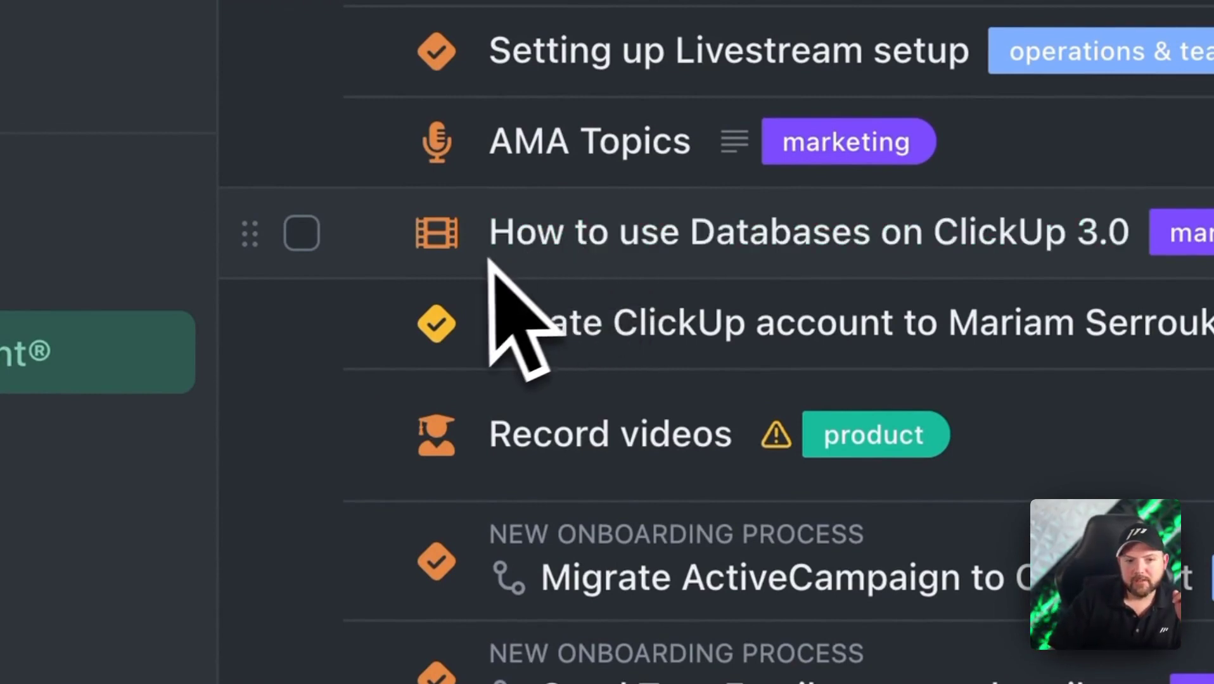
mouse_move(446, 238)
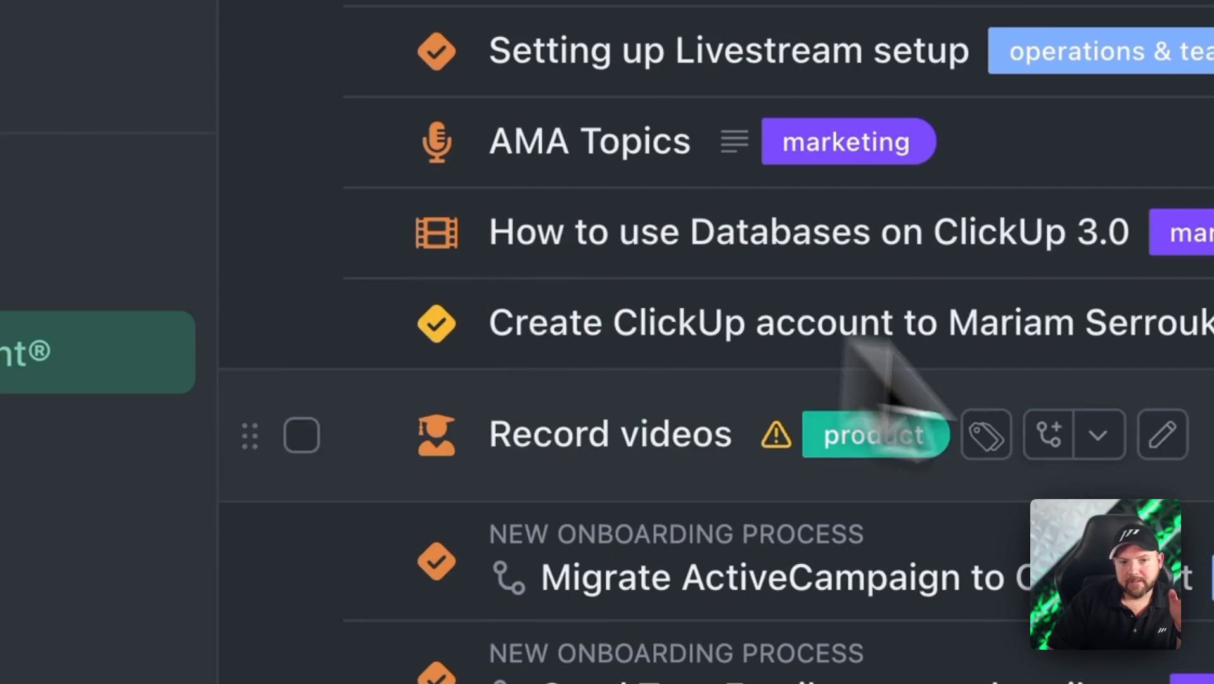